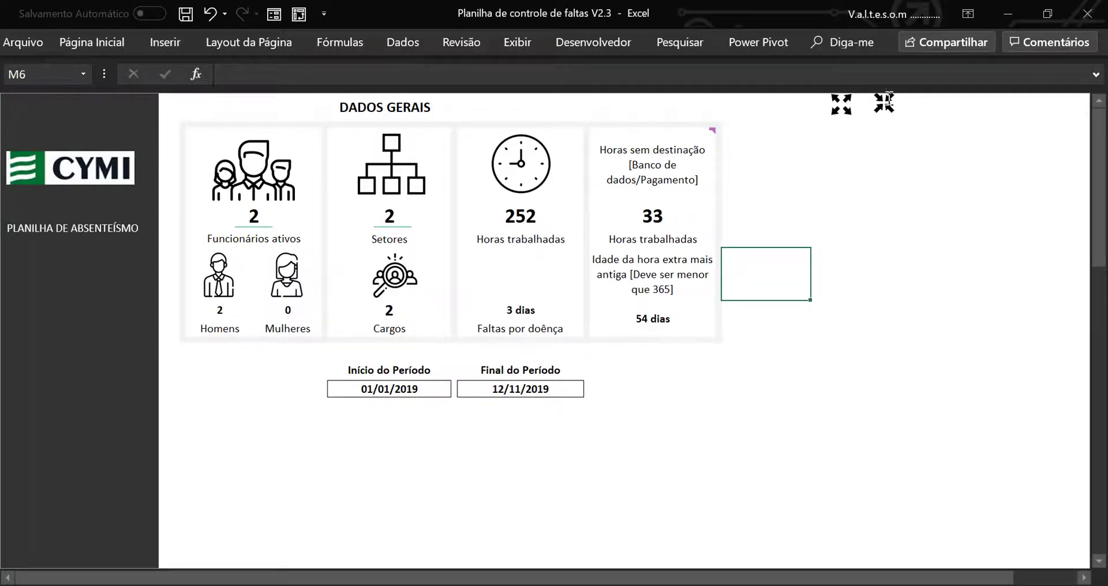
# Hide the ribbon, bring it back briefly, then return to full-screen view.
pyautogui.click(840, 114)
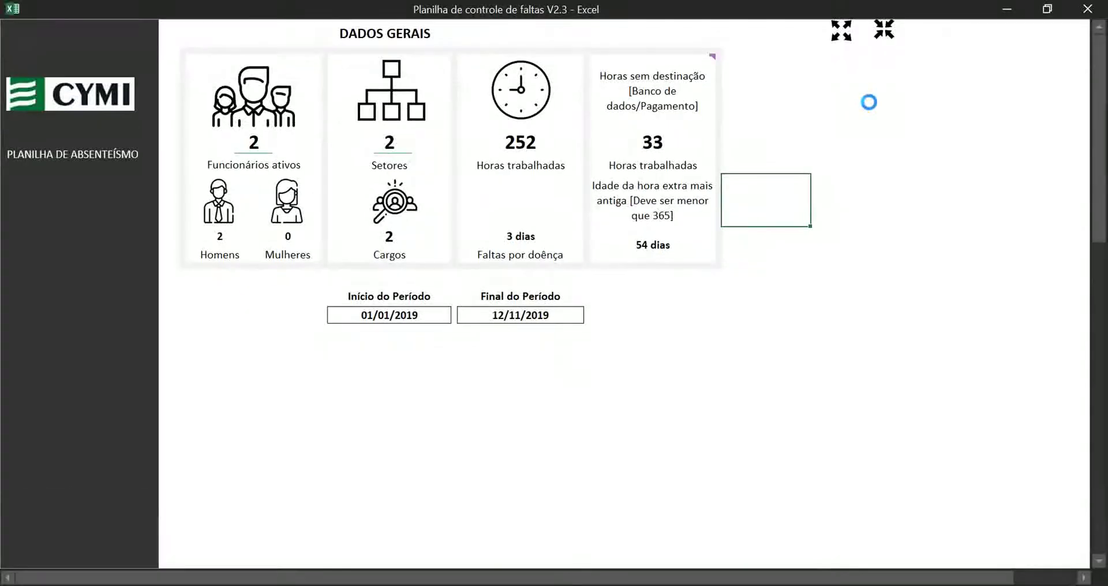
pyautogui.click(881, 39)
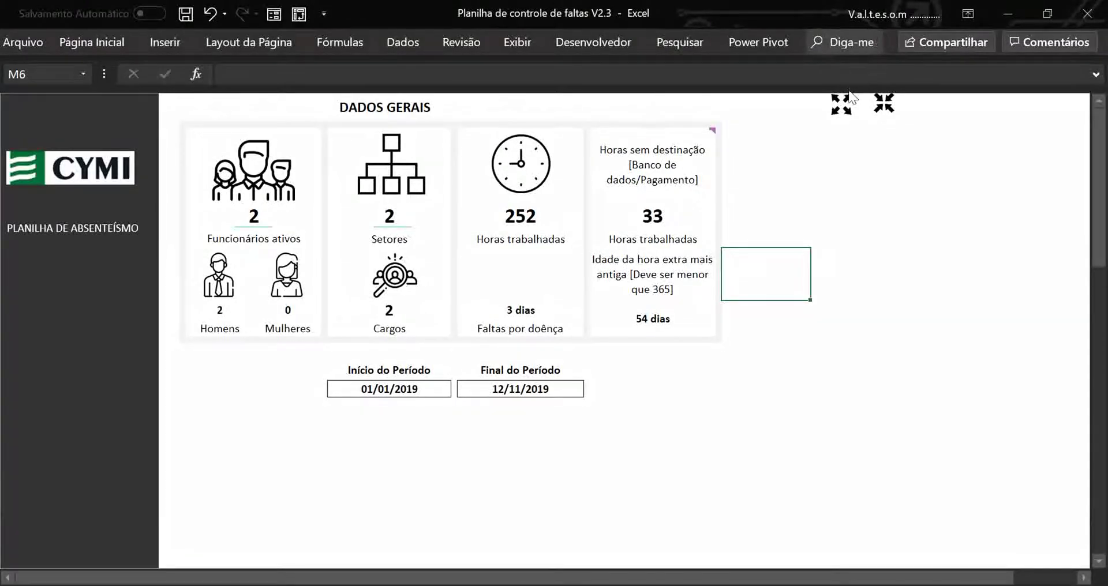
pyautogui.click(839, 112)
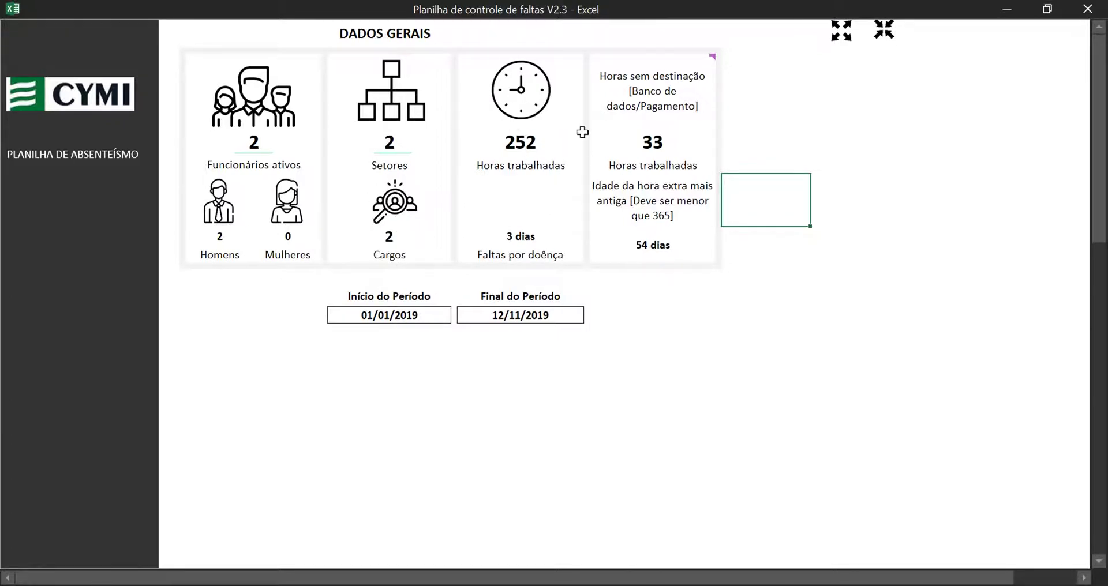
# Check the period start and end dates and the K3 unassigned-hours note, then open 1. CADASTRO.
pyautogui.click(379, 319)
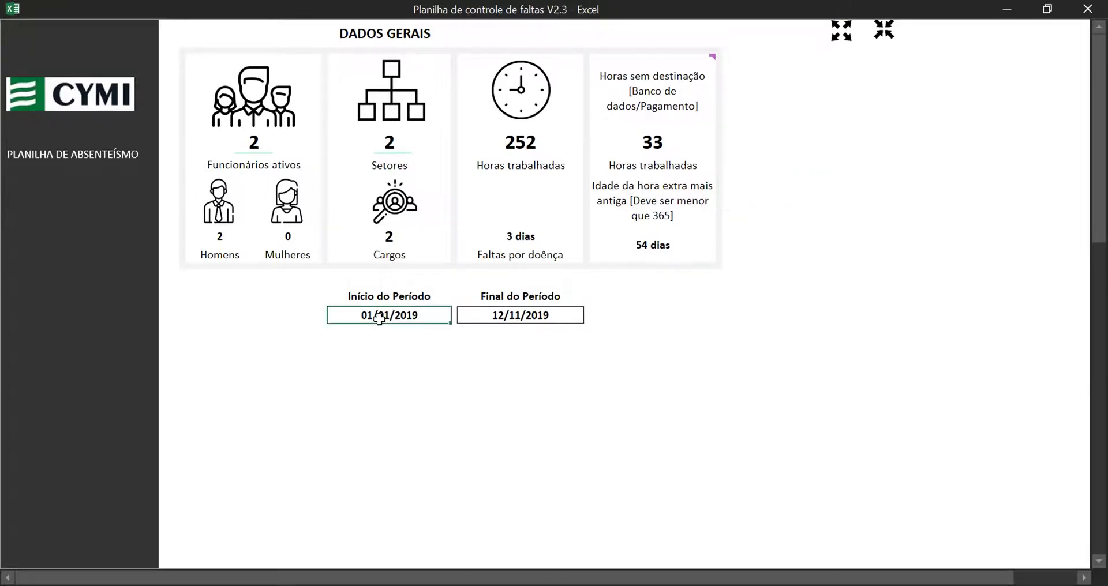
pyautogui.press('Tab')
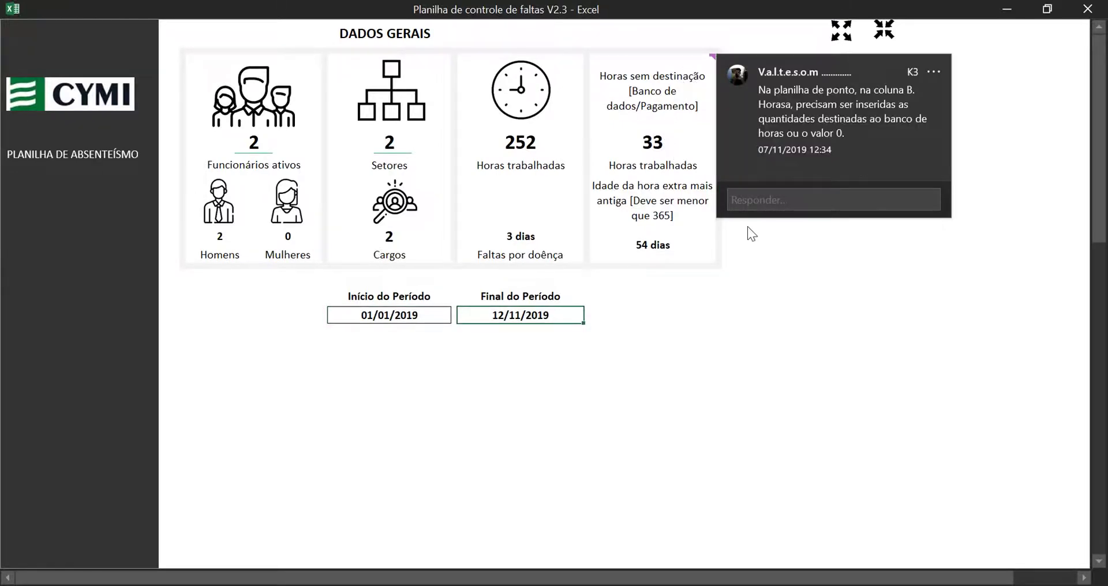
pyautogui.click(748, 225)
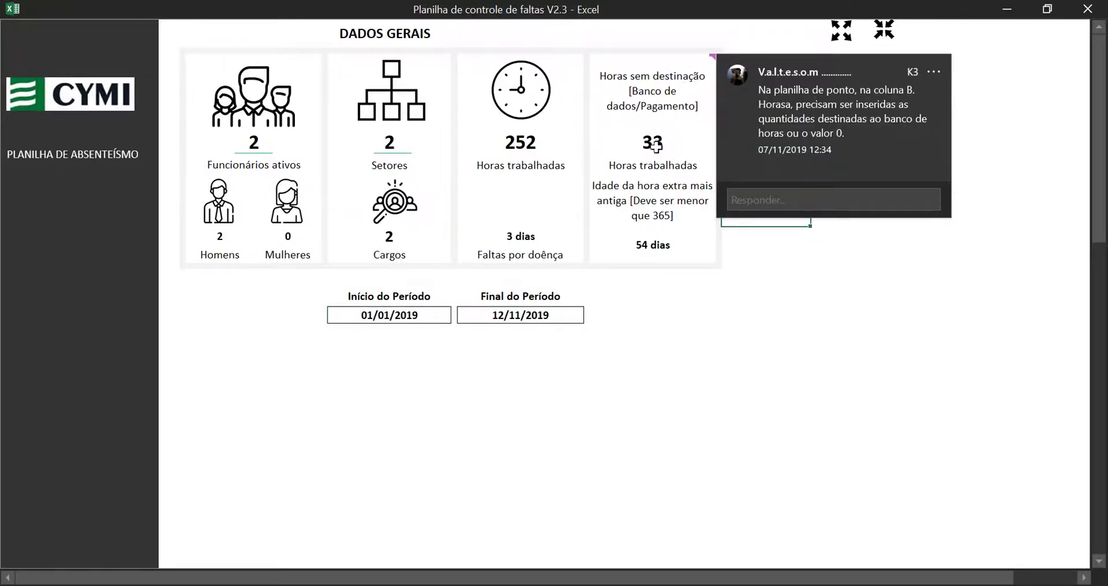
pyautogui.press('Down')
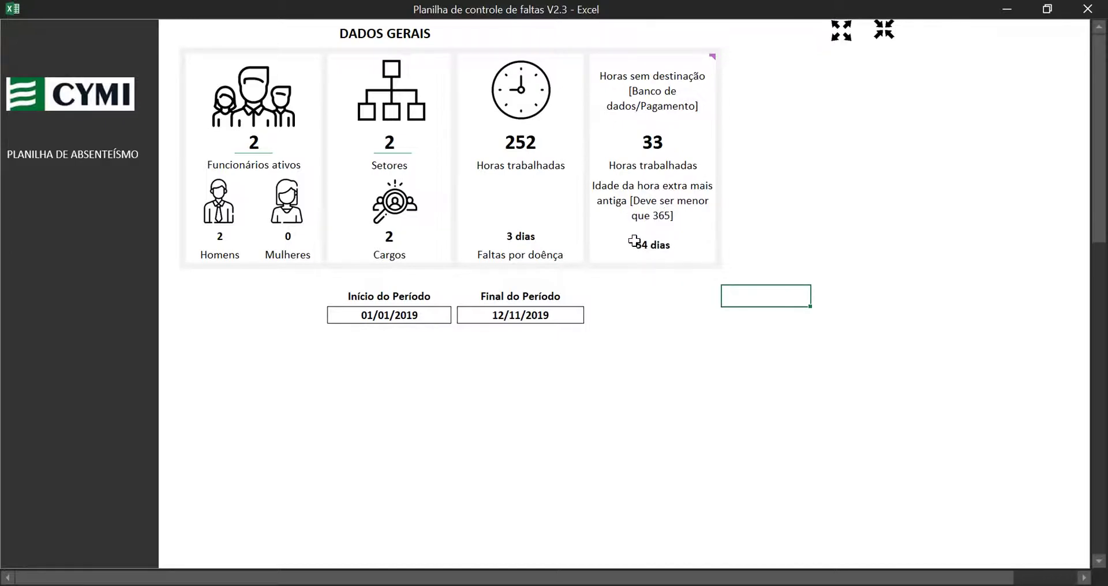
pyautogui.click(95, 161)
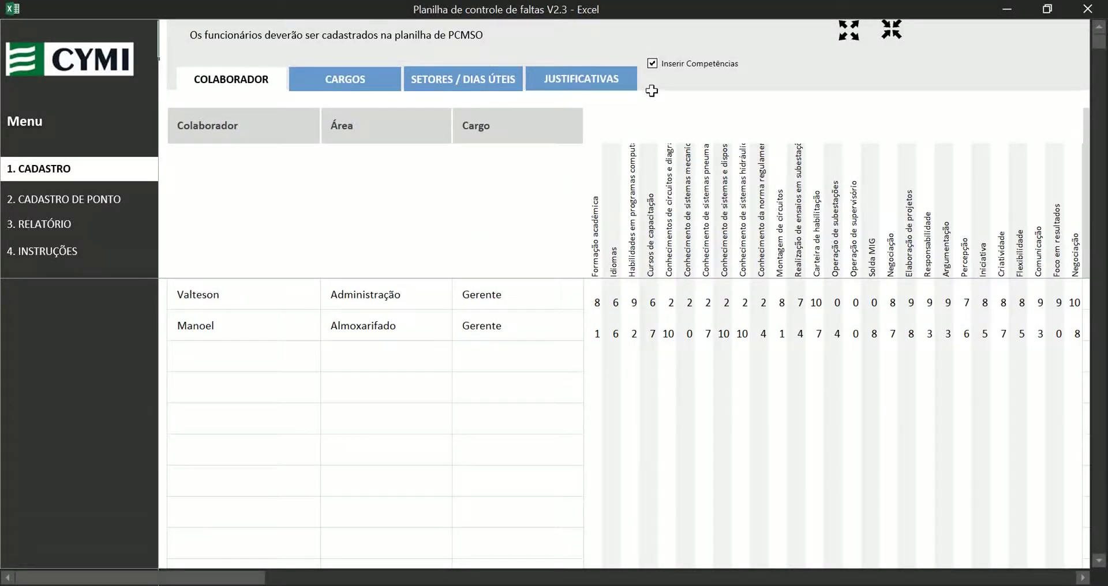
# Show the competency columns, inspect the Formação acadêmica, Idiomas and software scores, then untick Inserir Competências.
pyautogui.click(651, 64)
pyautogui.click(595, 264)
pyautogui.click(612, 269)
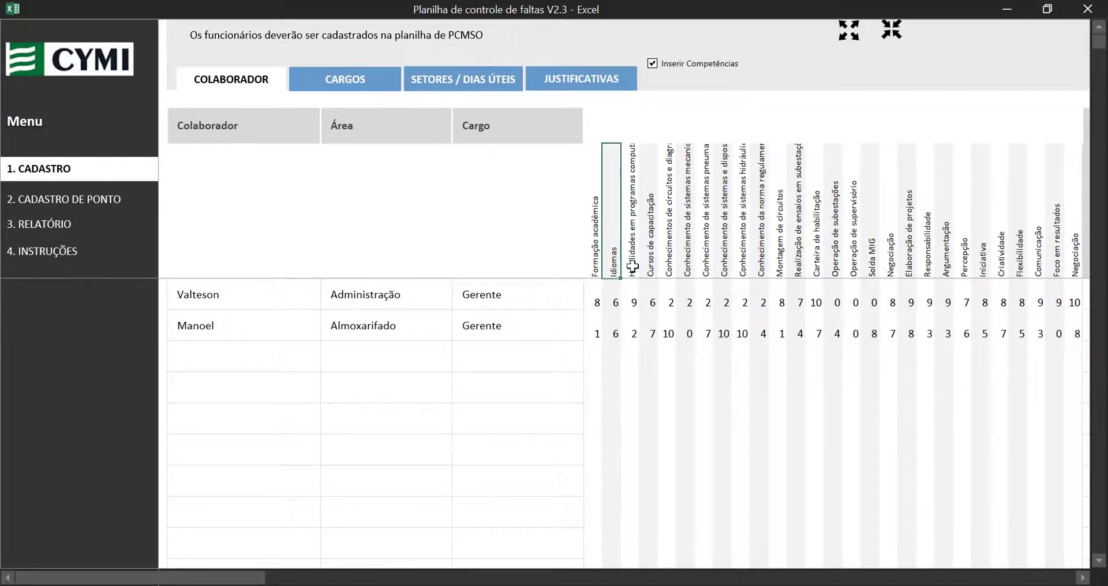
pyautogui.click(632, 266)
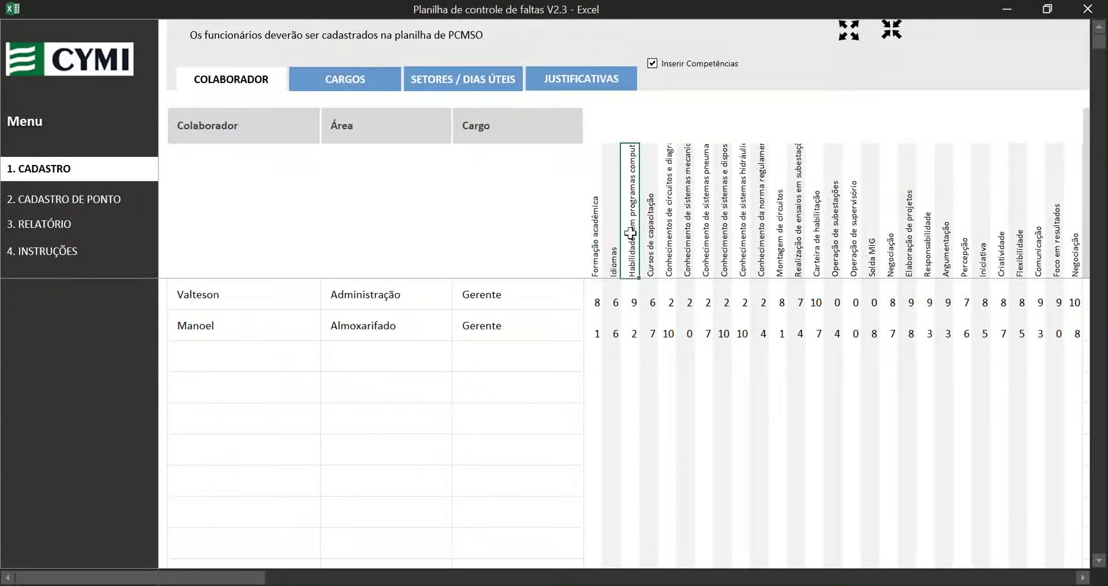
pyautogui.click(610, 293)
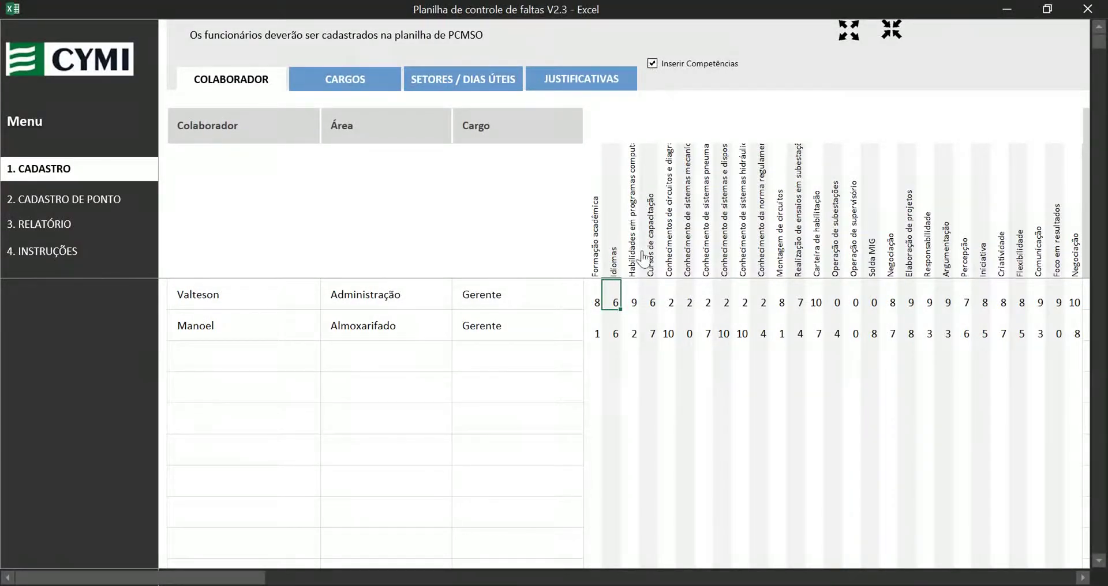
pyautogui.click(652, 63)
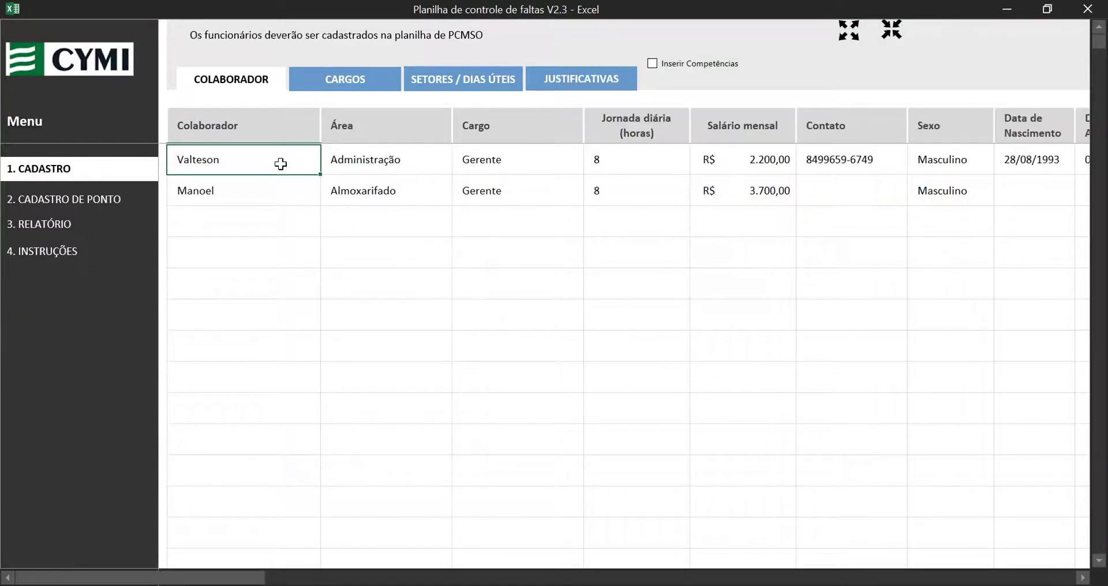
# Check the first employee's Área options without changing the area.
pyautogui.click(386, 159)
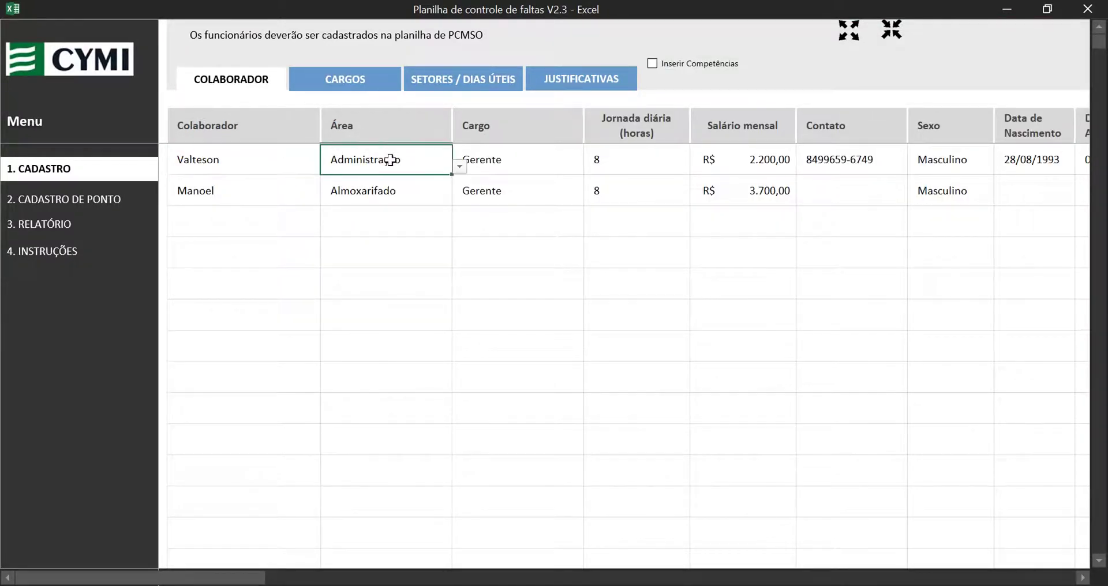
pyautogui.click(459, 168)
pyautogui.click(415, 164)
pyautogui.press('Tab')
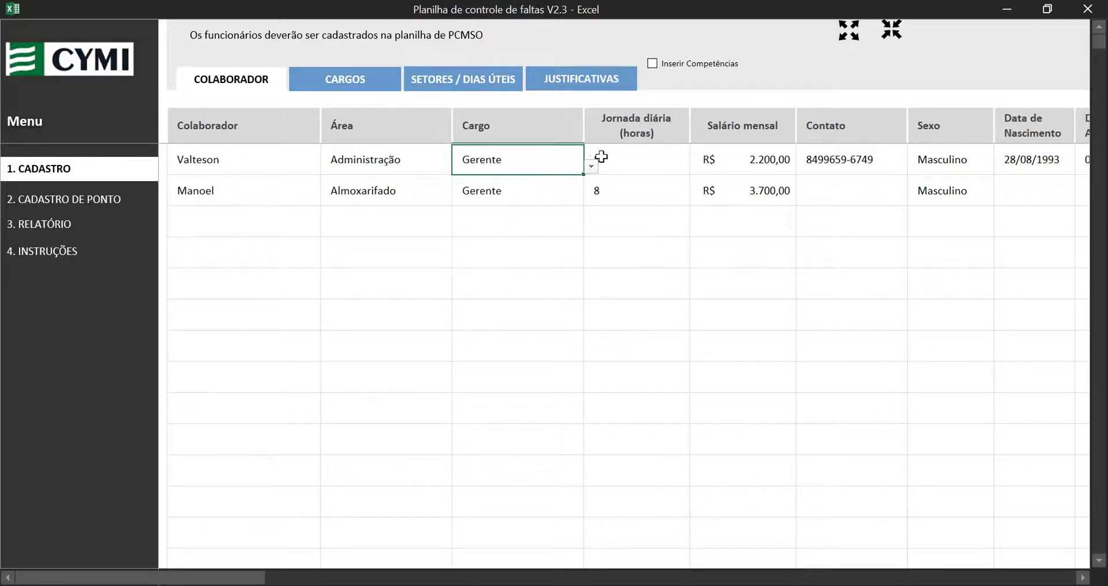
# Re-enter 8 as the first employee's daily hours and review salary, contact, sex, birth and admission dates.
pyautogui.click(601, 156)
pyautogui.write('8')
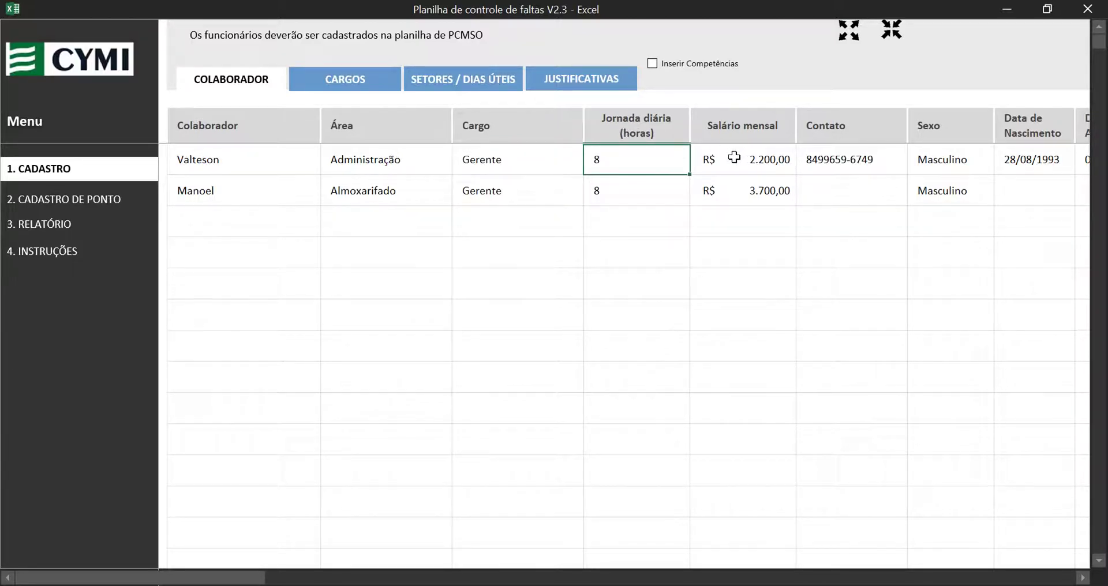
pyautogui.click(734, 157)
pyautogui.click(815, 159)
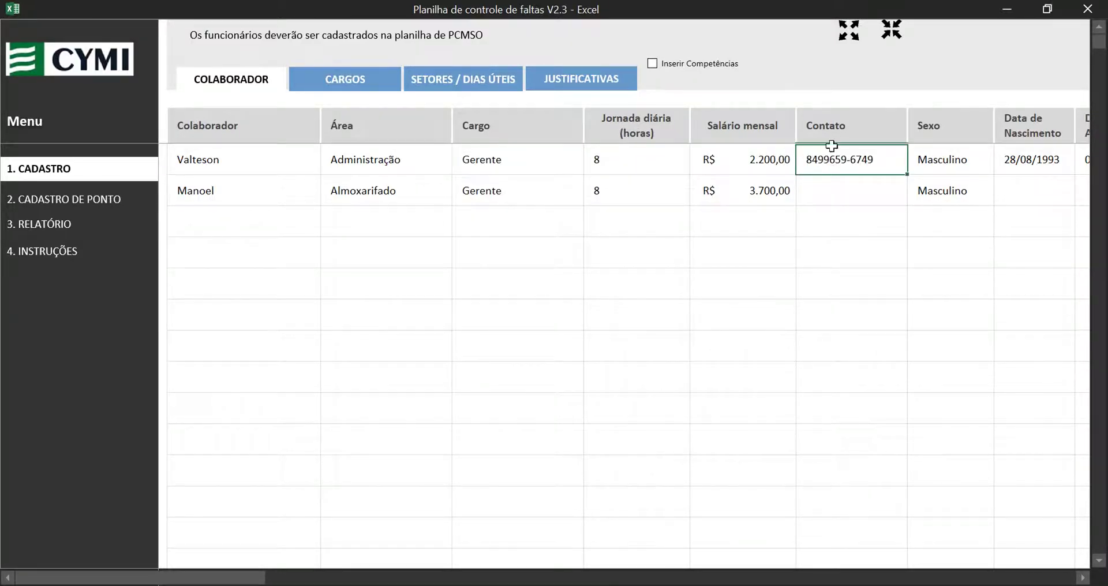
pyautogui.press('Tab')
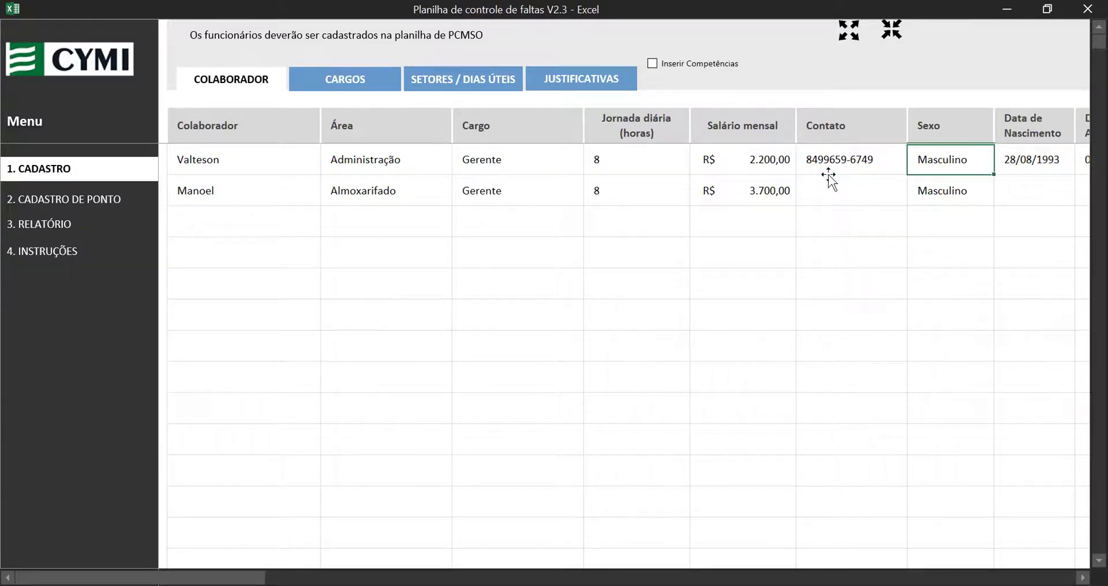
pyautogui.press('Tab')
pyautogui.press('Tab')
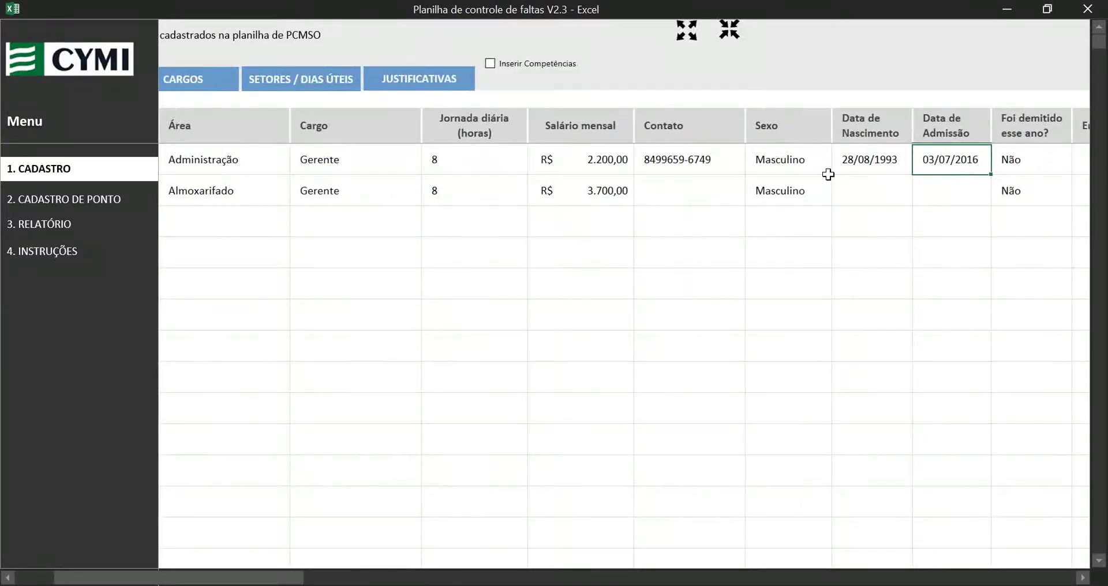
# Try the Foi demitido dropdown, check the dismissal-month cell, and return to the Colaborador column.
pyautogui.press('Tab')
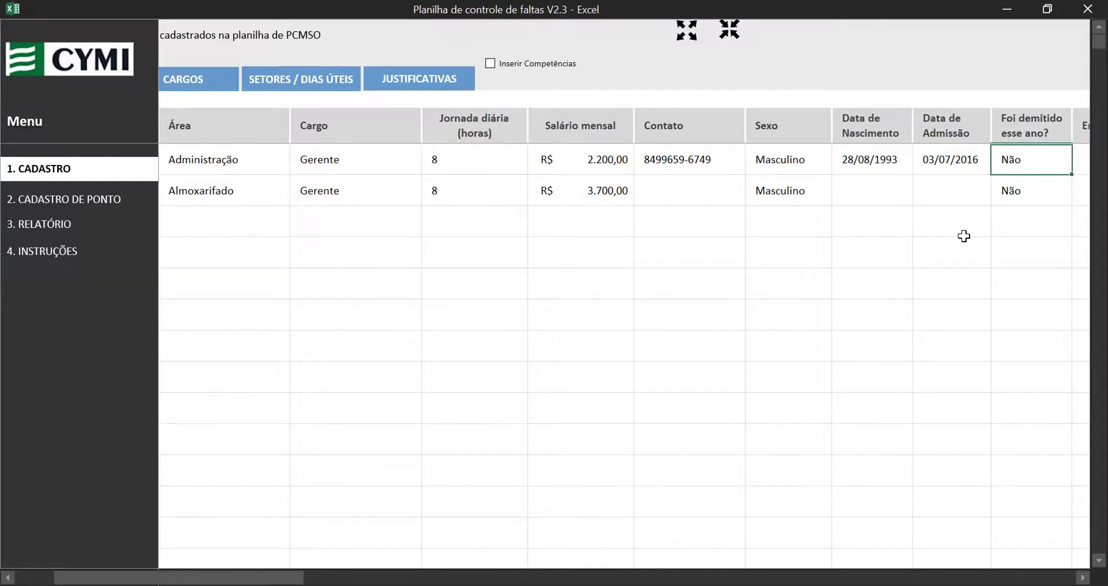
pyautogui.press('Tab')
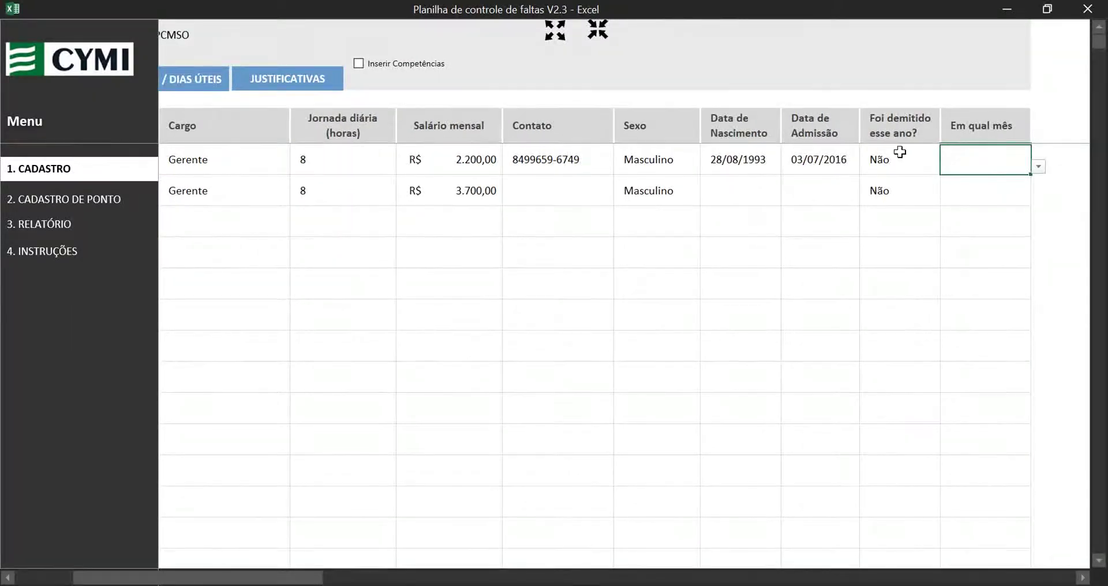
pyautogui.click(887, 170)
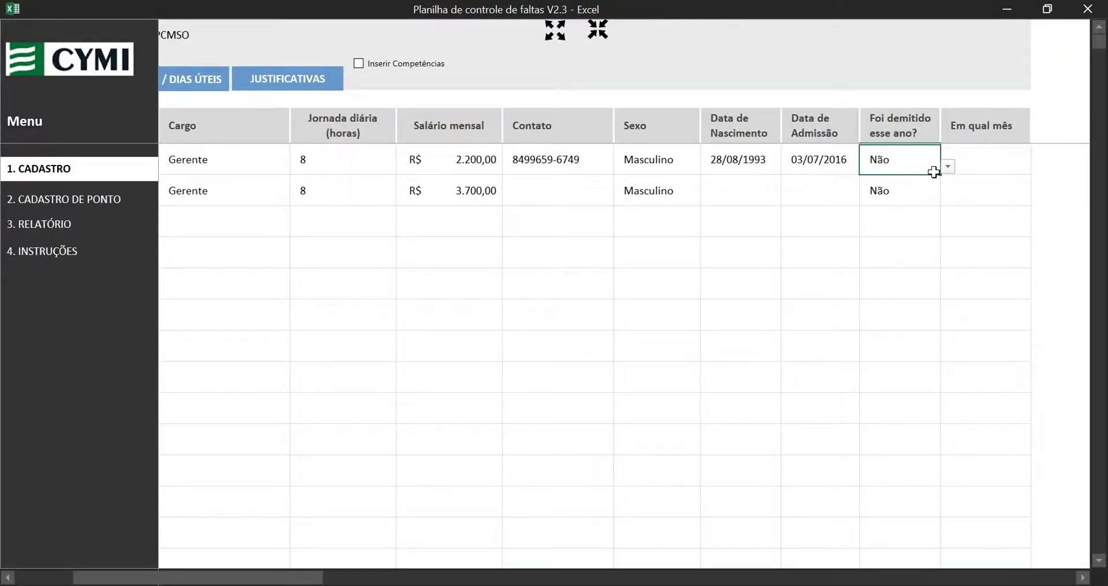
pyautogui.click(946, 168)
pyautogui.click(895, 178)
pyautogui.click(902, 193)
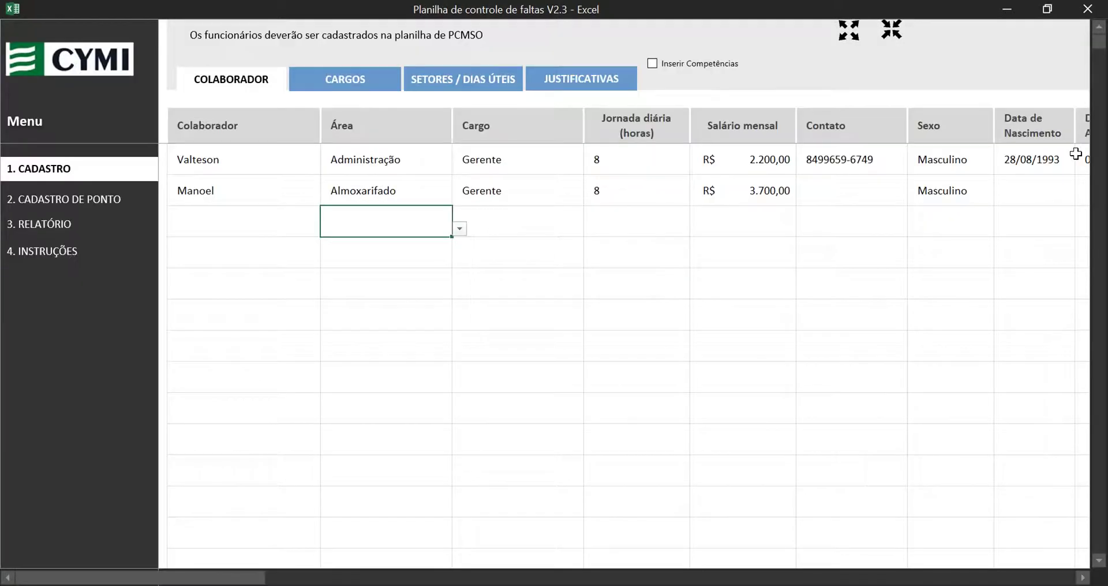
pyautogui.hscroll(2, 1073, 153)
pyautogui.click(1039, 168)
pyautogui.press('Down')
pyautogui.press('Down')
pyautogui.press('Home')
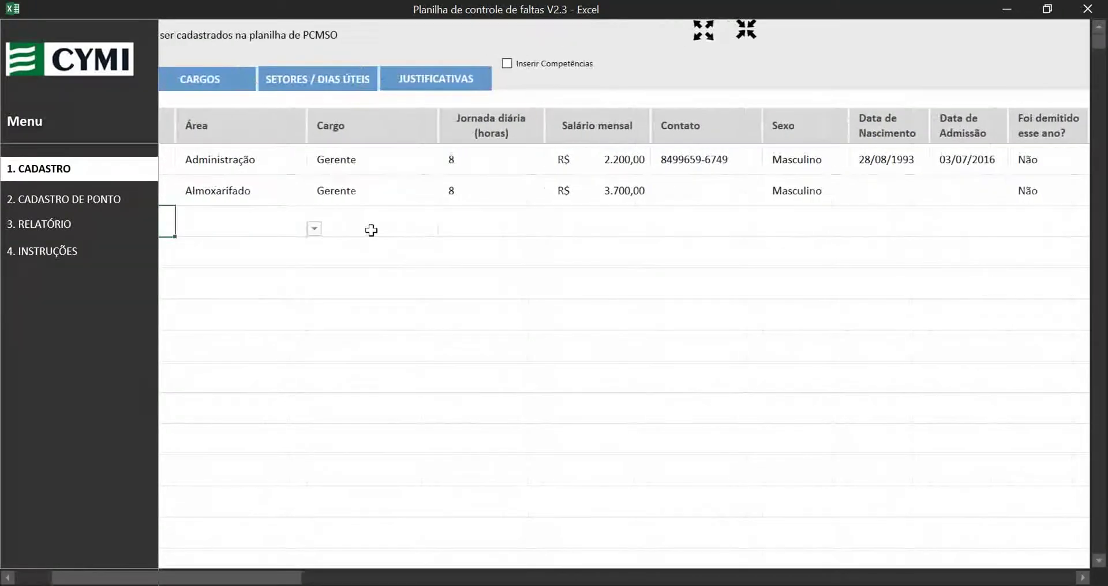
# Add Técnico de suprimentos as a new role in the CARGOS sheet.
pyautogui.click(331, 92)
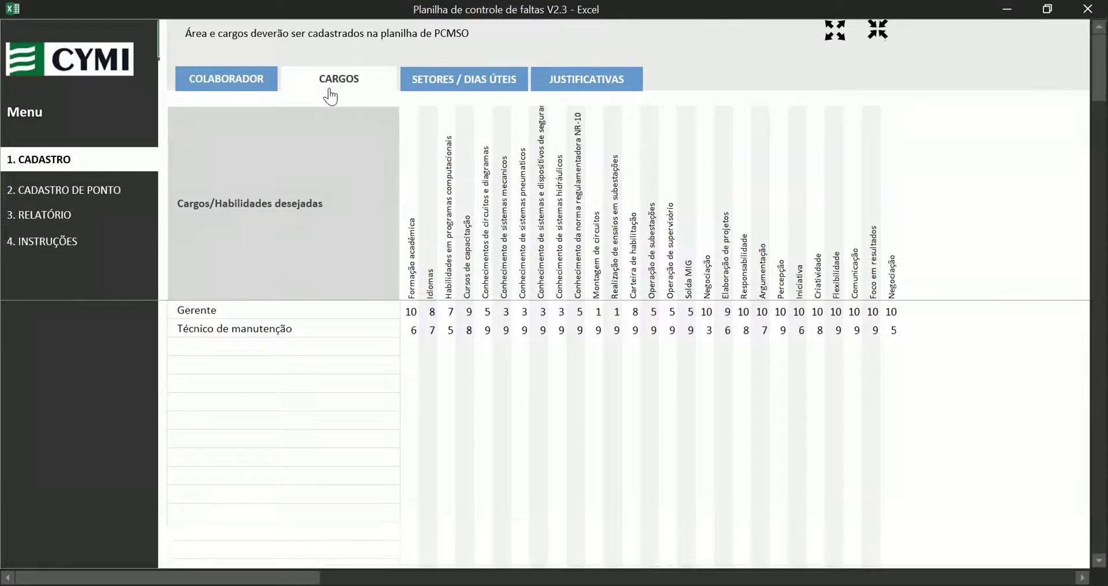
pyautogui.click(257, 313)
pyautogui.press('Down')
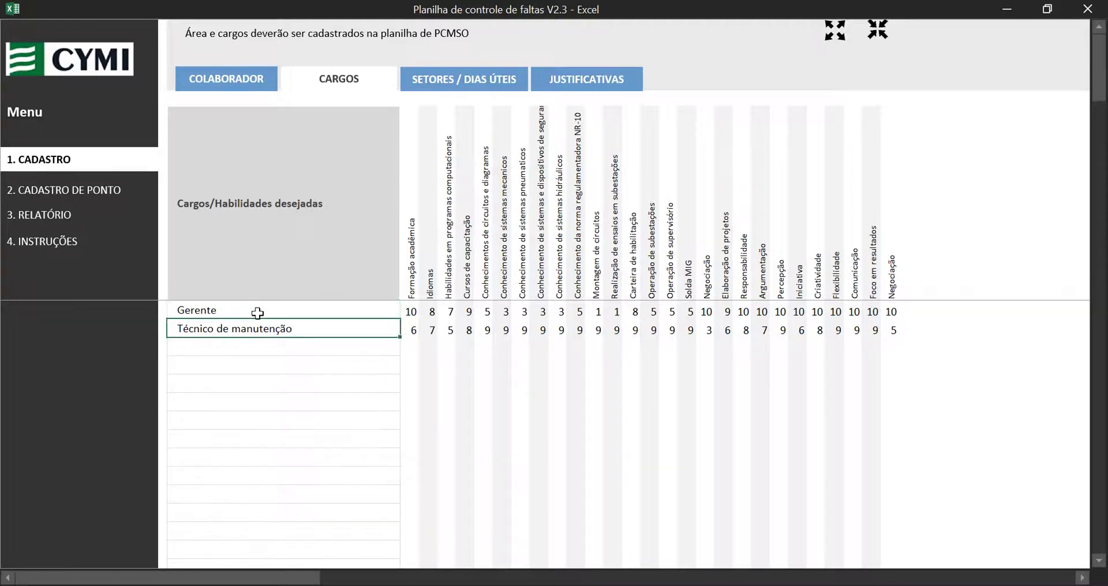
pyautogui.press('Down')
pyautogui.write('Técnico de suprimentos')
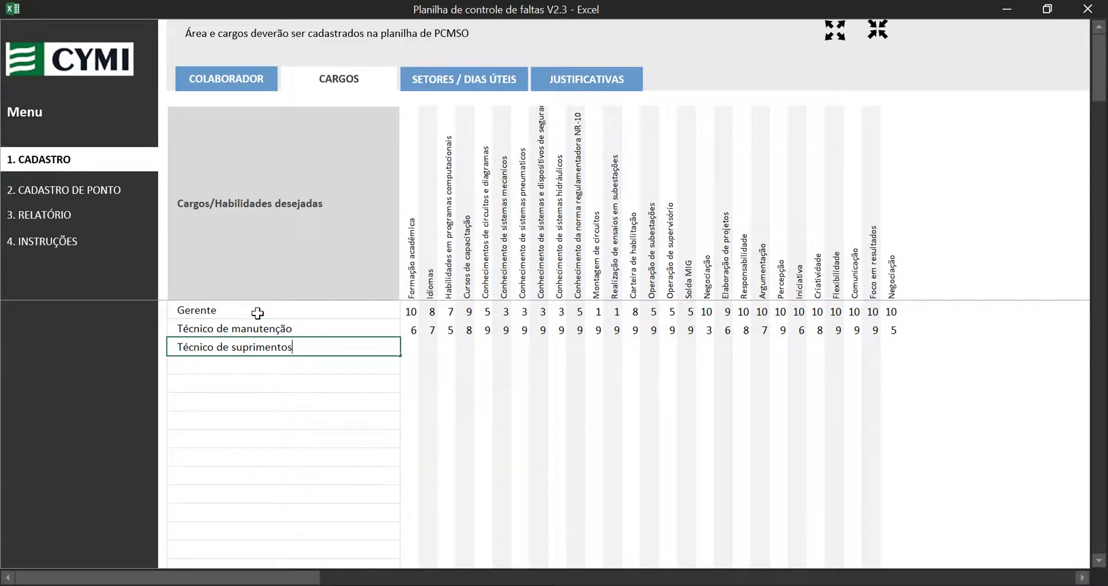
pyautogui.press('Tab')
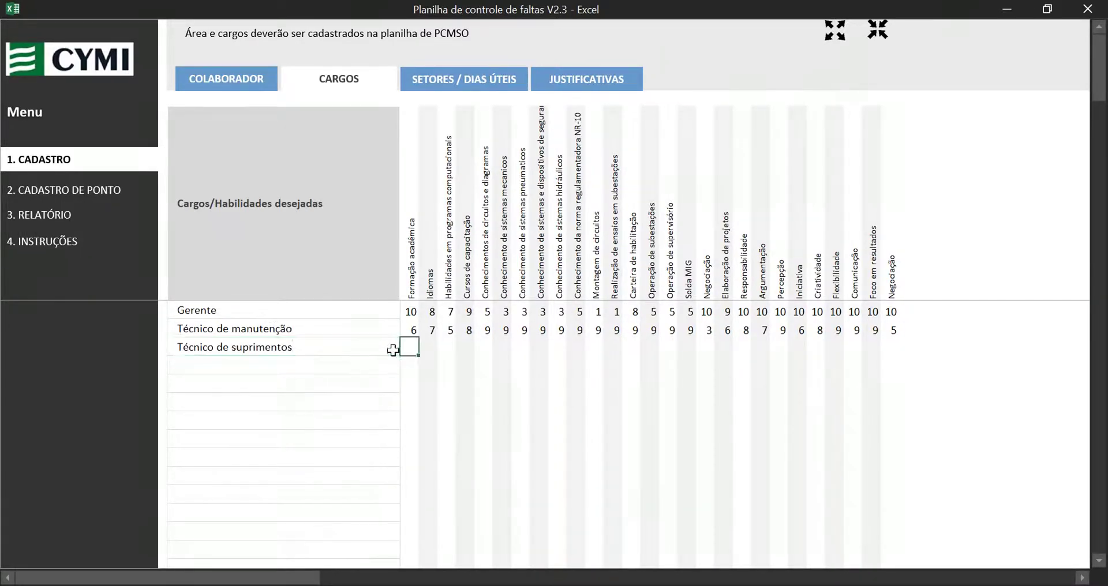
# Give Técnico de suprimentos a Formação acadêmica score of 7.
pyautogui.click(410, 279)
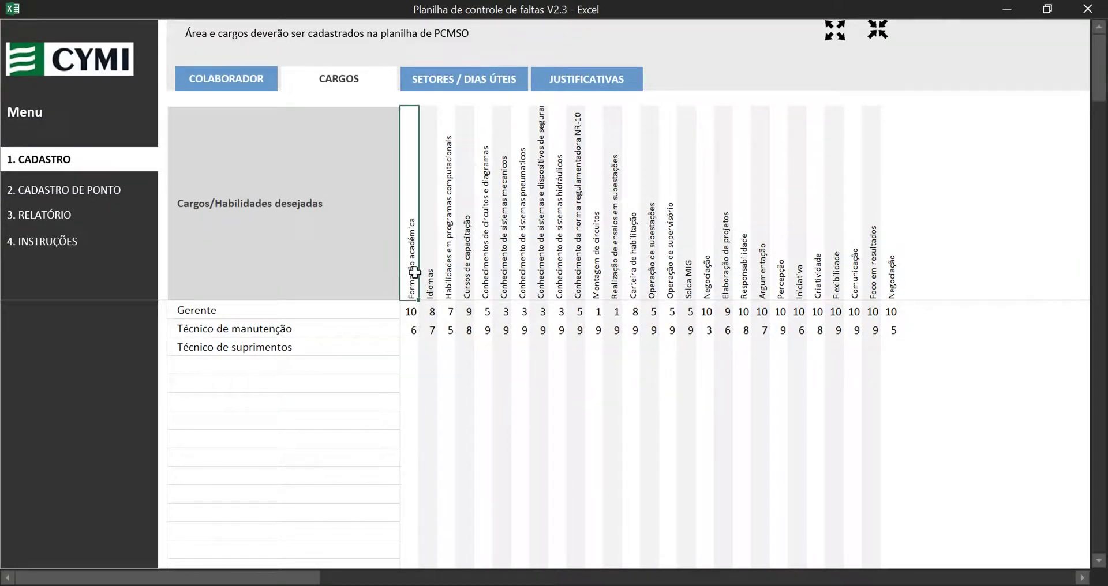
pyautogui.click(411, 350)
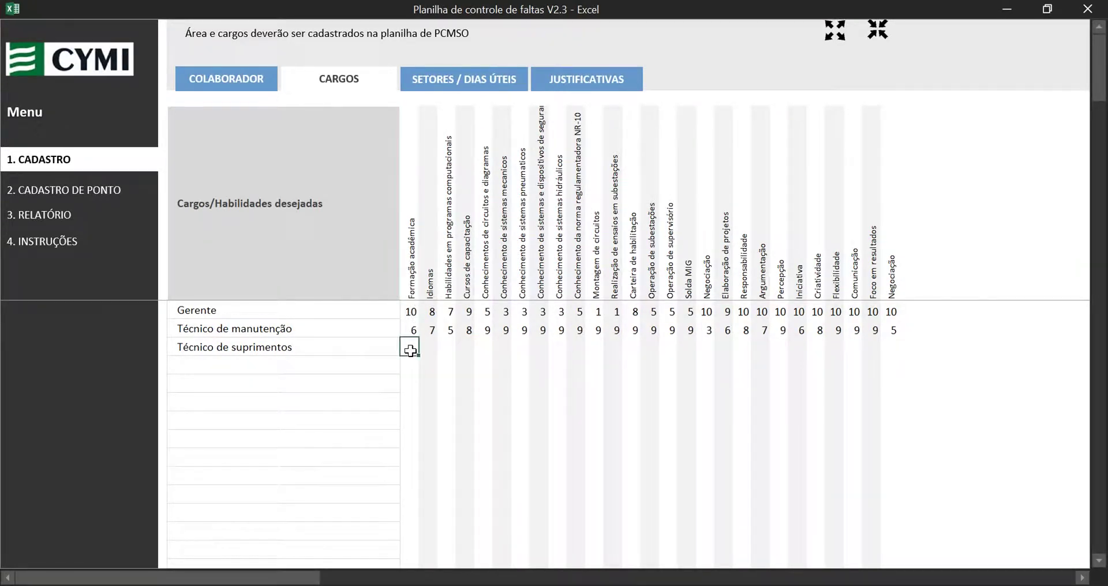
pyautogui.click(320, 345)
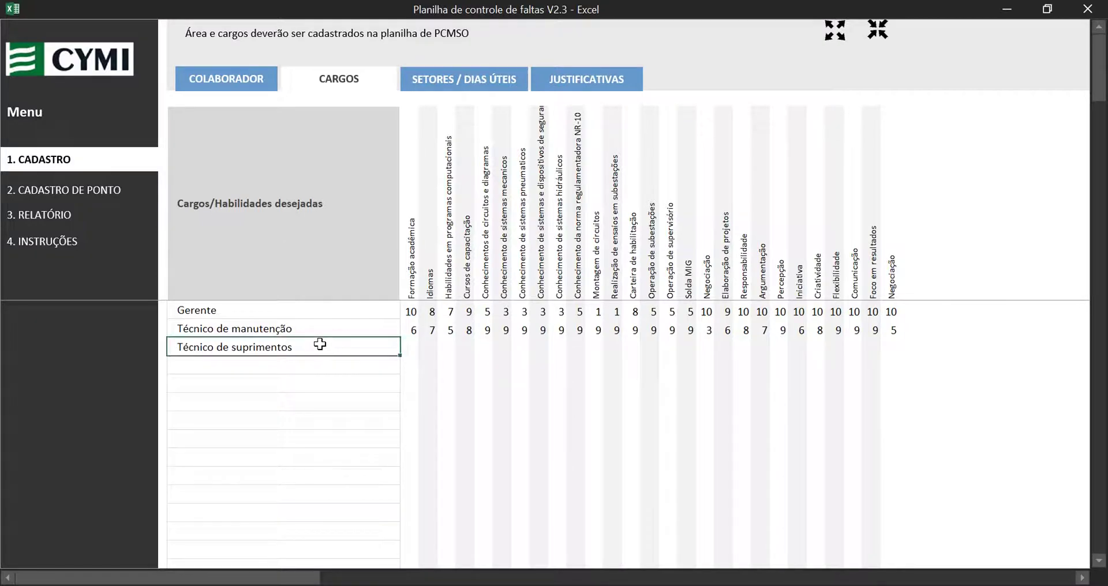
pyautogui.click(407, 348)
pyautogui.write('7')
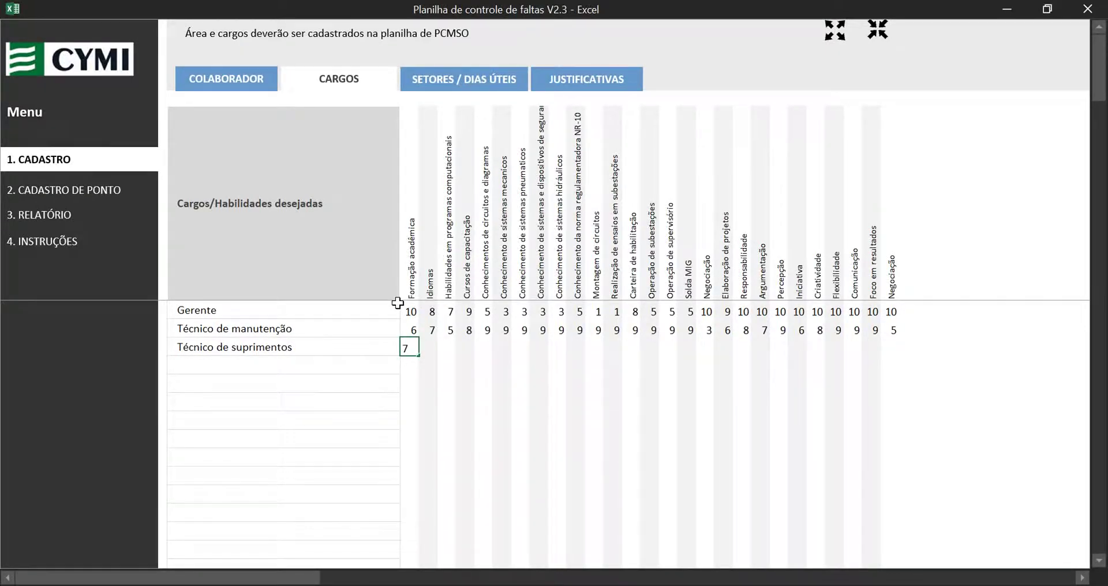
pyautogui.press('Tab')
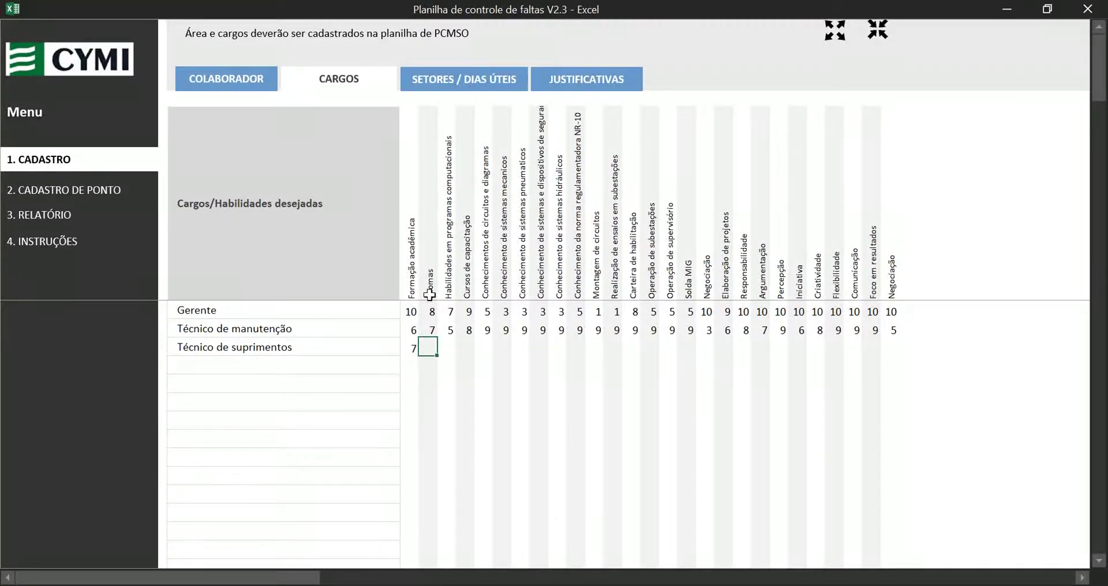
pyautogui.click(434, 87)
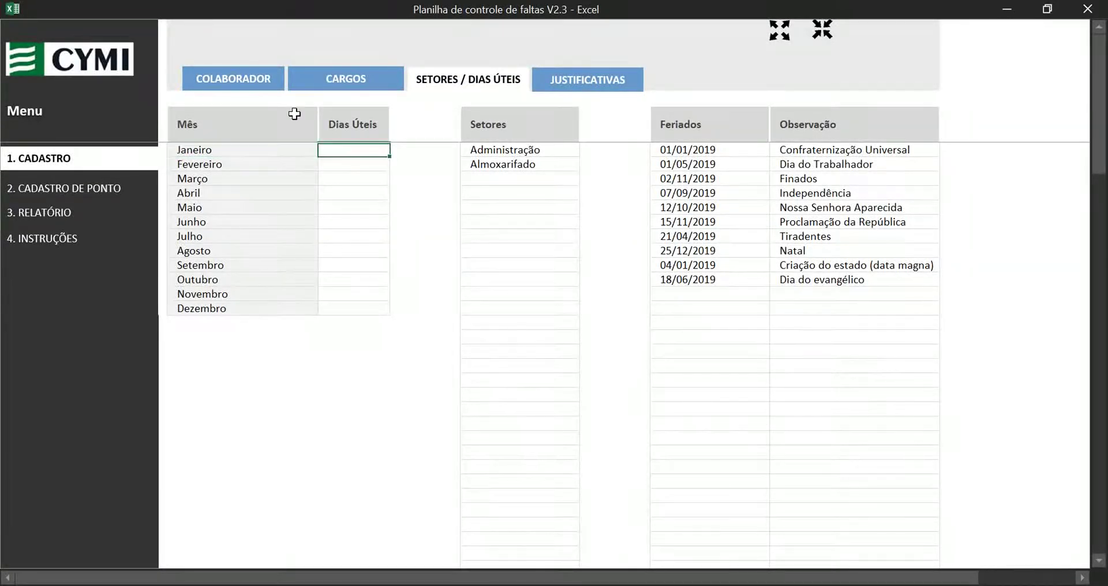
# Add Teste below Almoxarifado in the Setores list.
pyautogui.moveTo(294, 114); pyautogui.dragTo(361, 310)
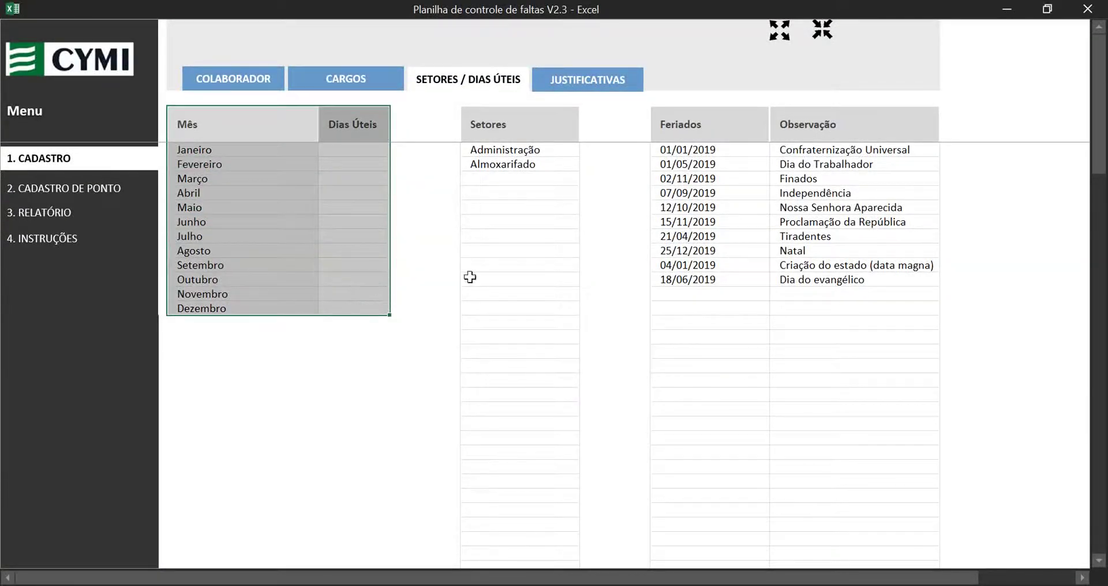
pyautogui.click(503, 116)
pyautogui.press('Down')
pyautogui.press('Down')
pyautogui.press('Down')
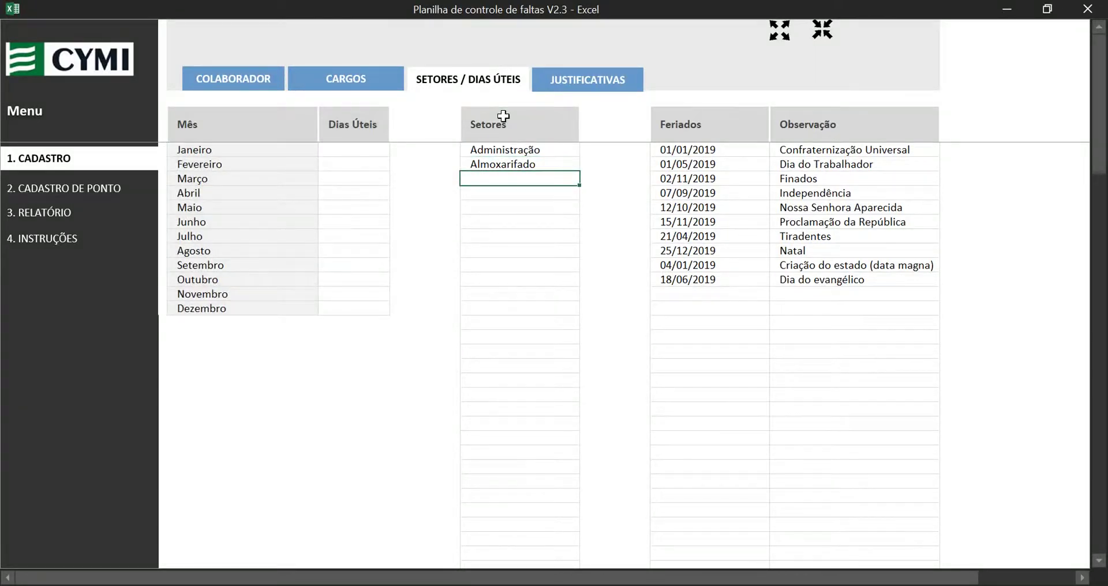
pyautogui.write('Teste')
pyautogui.press('Return')
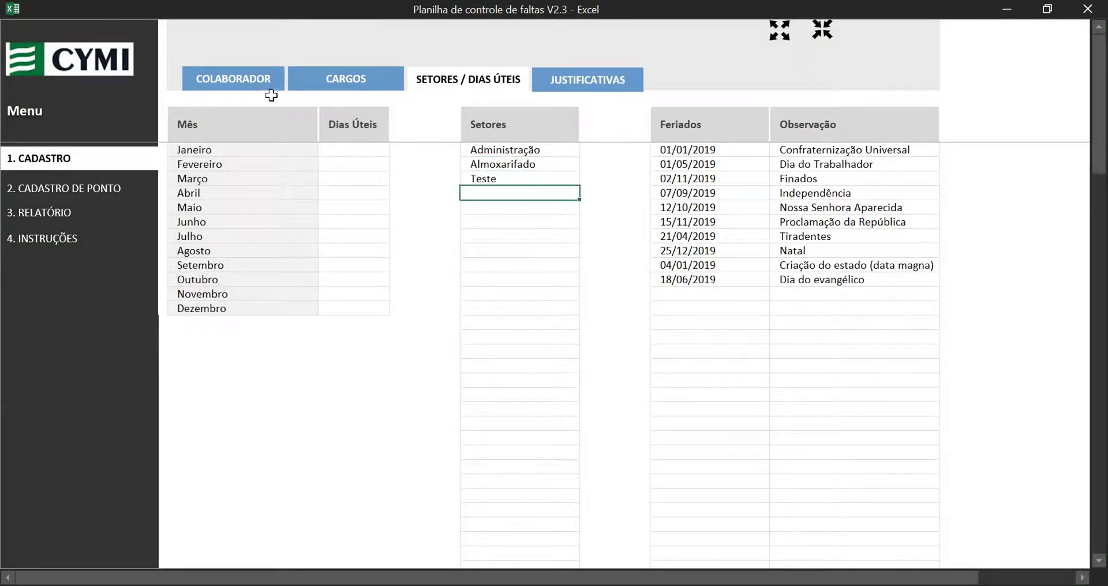
# Confirm Teste appears in the first employee's Área dropdown, leaving the area unchanged.
pyautogui.click(252, 90)
pyautogui.click(427, 160)
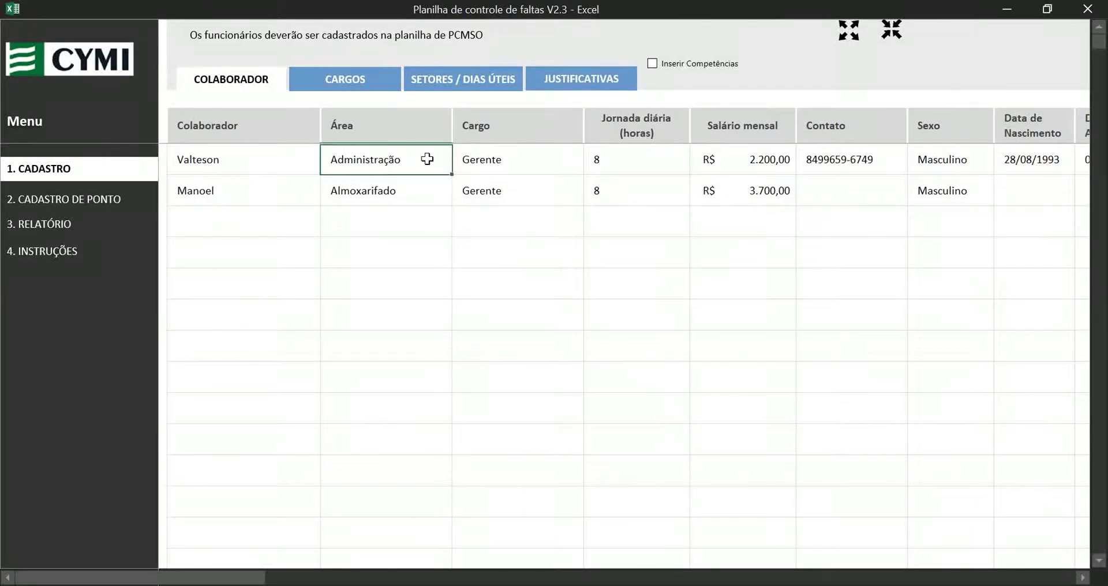
pyautogui.click(462, 168)
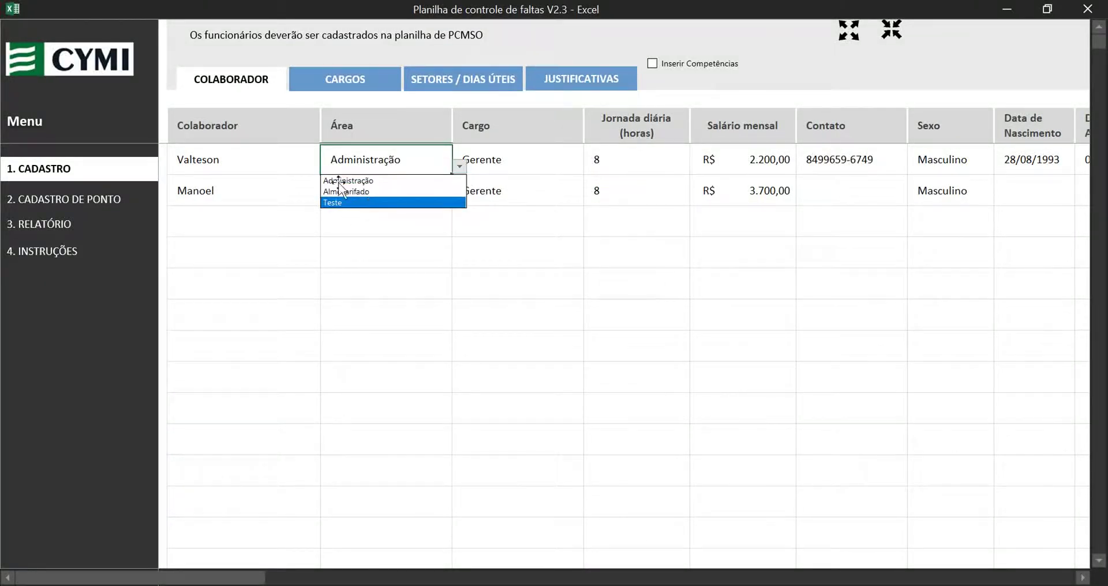
pyautogui.press('Escape')
# Back on Setores / Dias Úteis, step through the 2019 holiday dates starting at 01/01/2019.
pyautogui.click(452, 81)
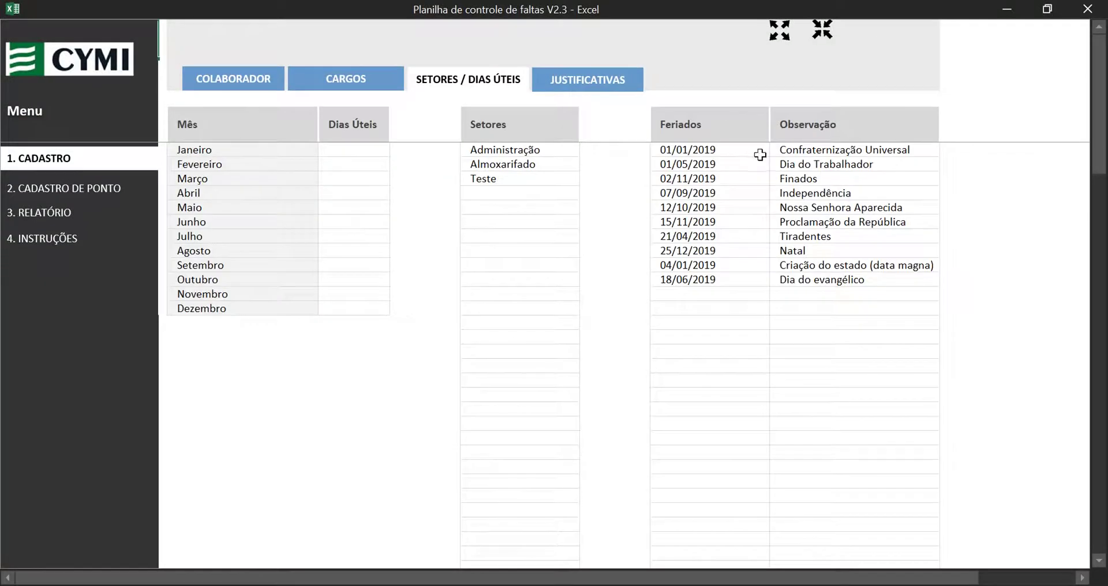
pyautogui.click(745, 154)
pyautogui.press('Down')
pyautogui.press('Down')
pyautogui.press('Down')
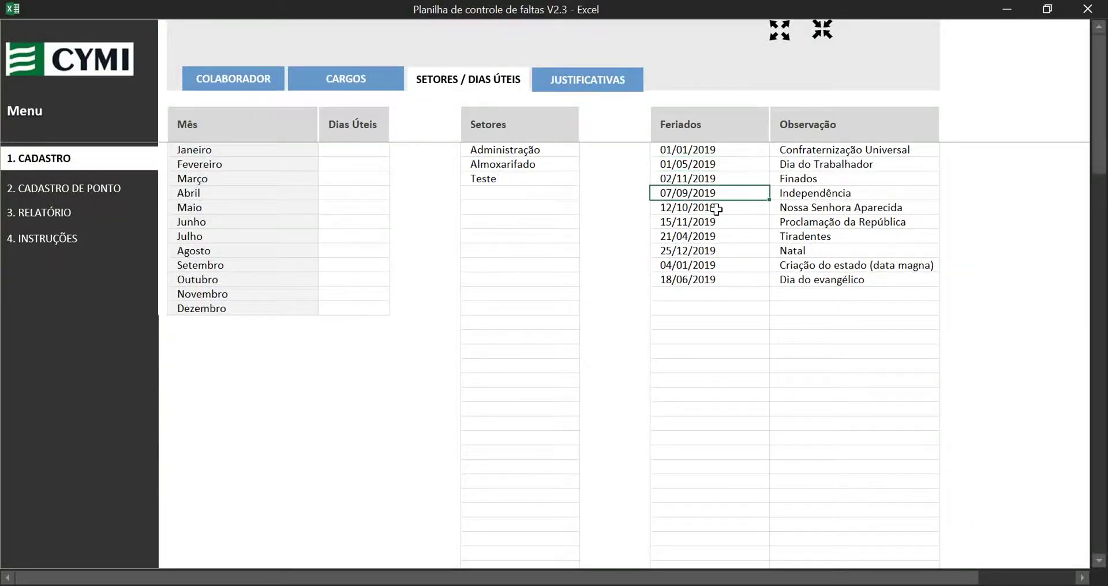
pyautogui.press('Down')
pyautogui.press('Down')
pyautogui.press('Down')
pyautogui.press('Down')
pyautogui.press('Down')
pyautogui.press('Down')
pyautogui.press('Down')
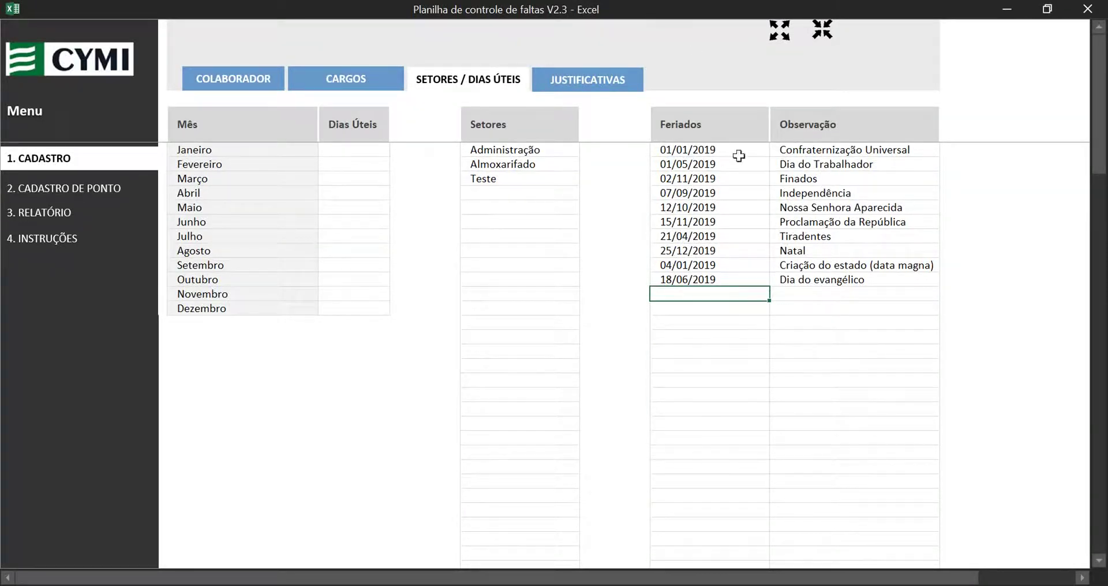
pyautogui.click(583, 79)
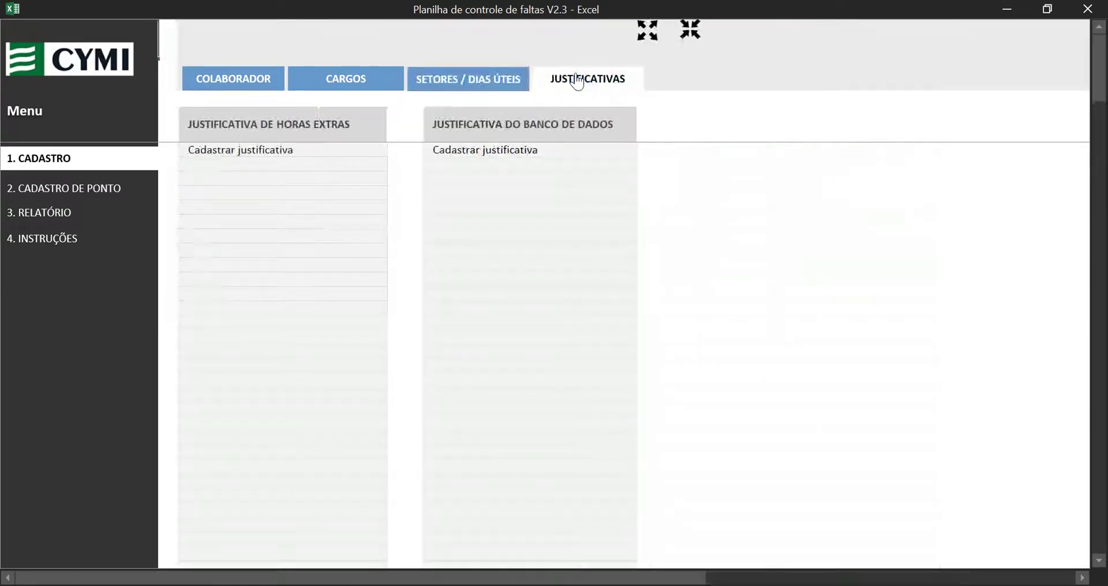
# Inspect the overtime and hour-bank justification entry cells, then go to 2. CADASTRO DE PONTO.
pyautogui.click(324, 133)
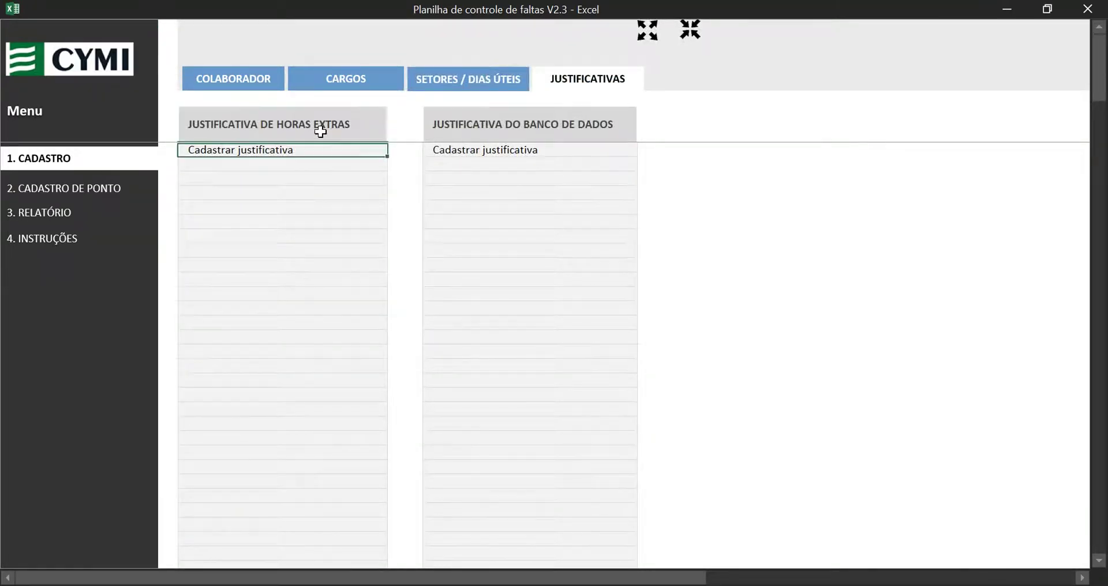
pyautogui.click(275, 116)
pyautogui.click(103, 200)
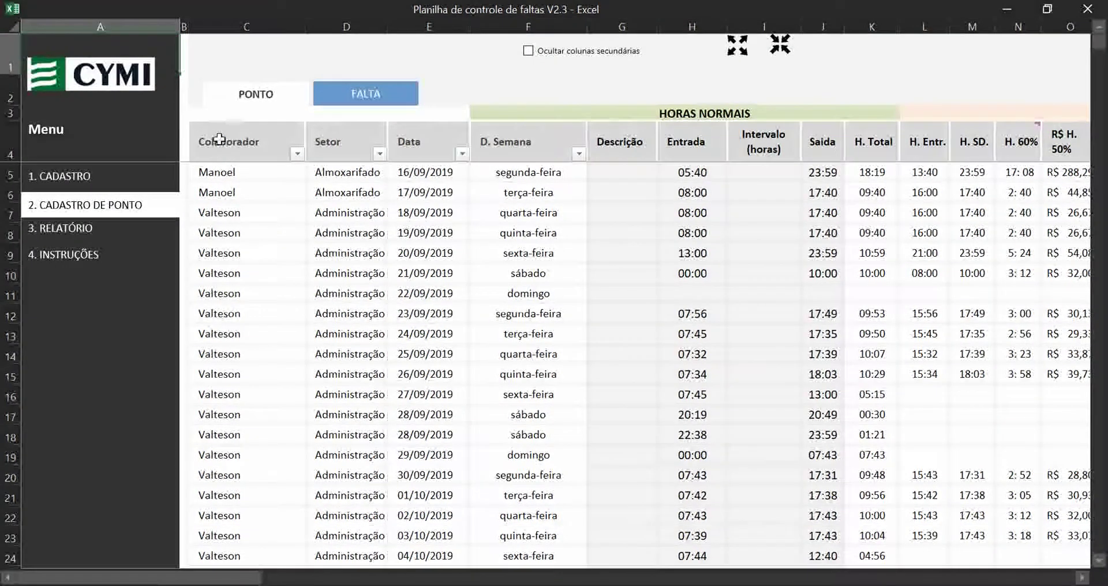
pyautogui.click(219, 139)
pyautogui.click(248, 172)
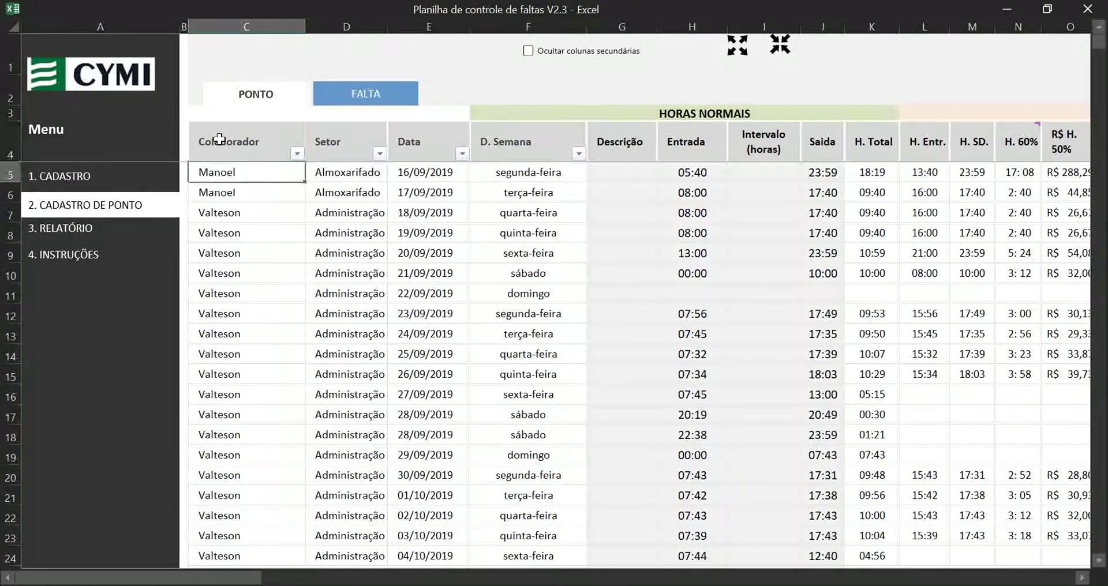
pyautogui.click(312, 173)
pyautogui.click(293, 188)
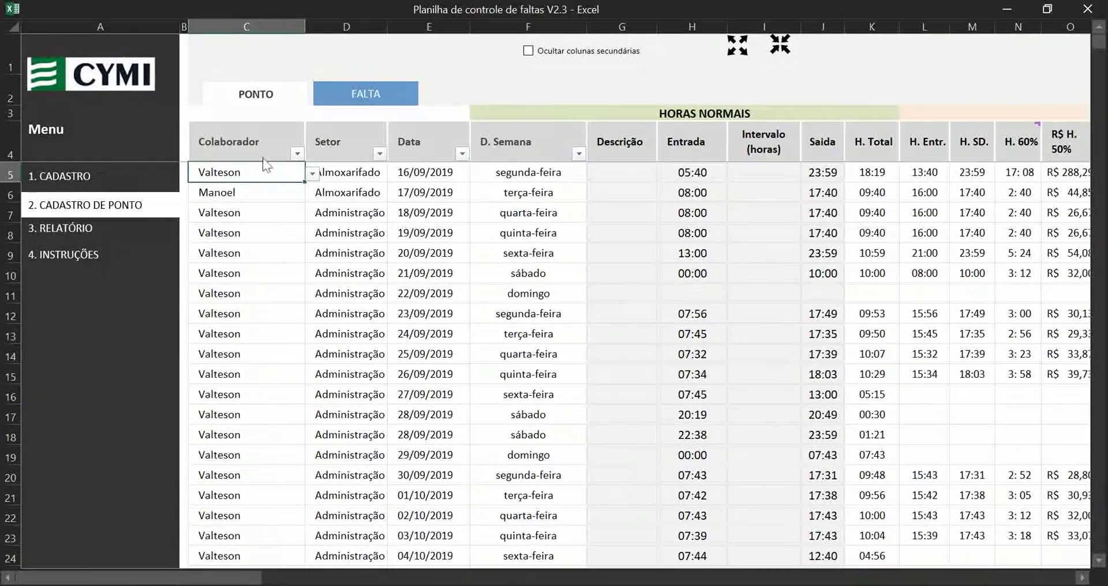
pyautogui.click(343, 175)
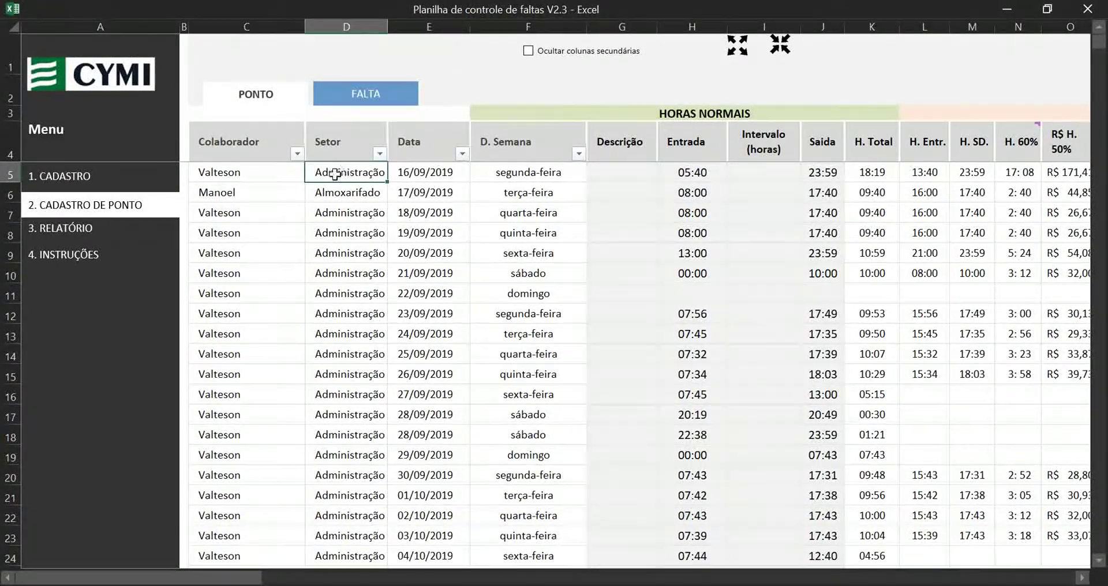
pyautogui.hotkey('ctrl', 'z')
pyautogui.click(423, 181)
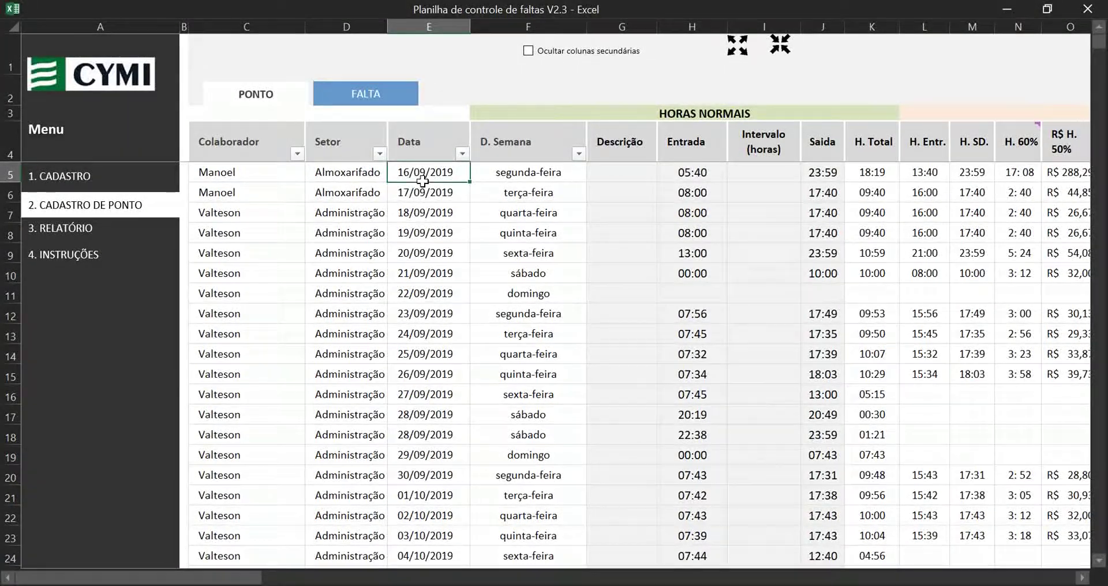
pyautogui.click(485, 173)
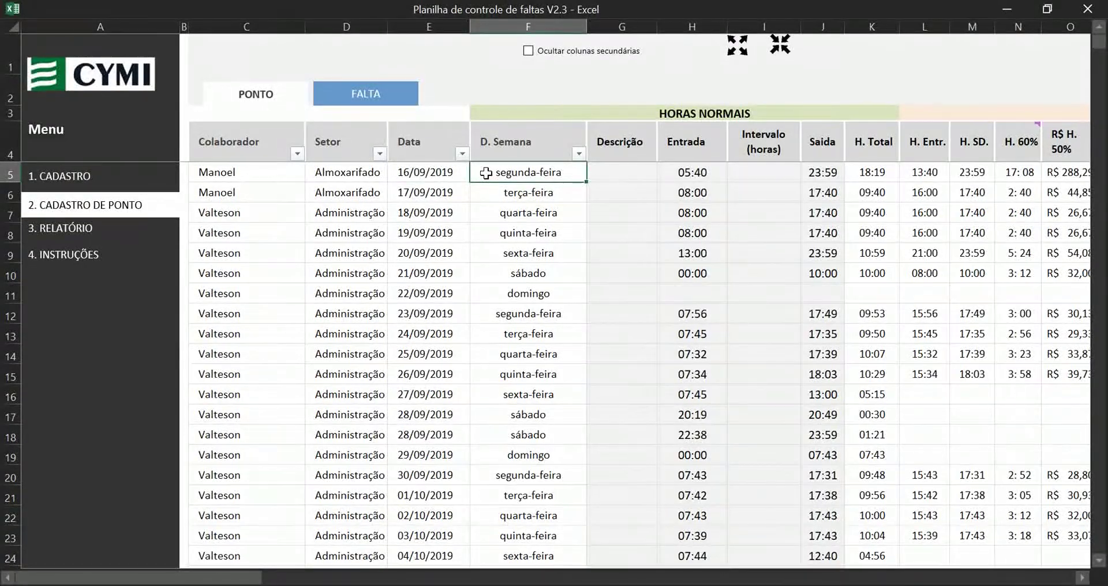
pyautogui.doubleClick(478, 173)
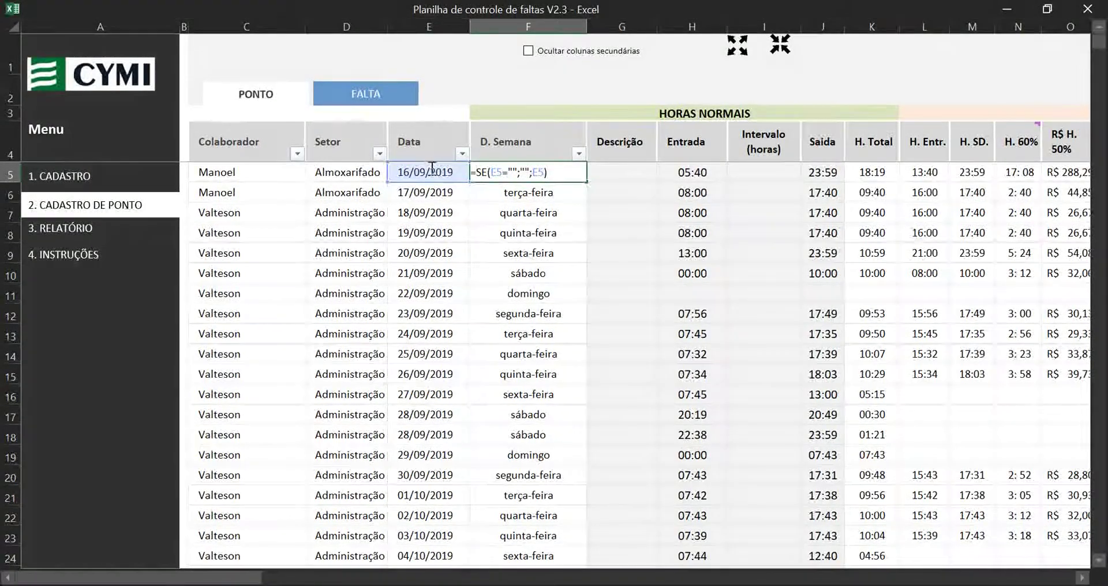
pyautogui.press('Escape')
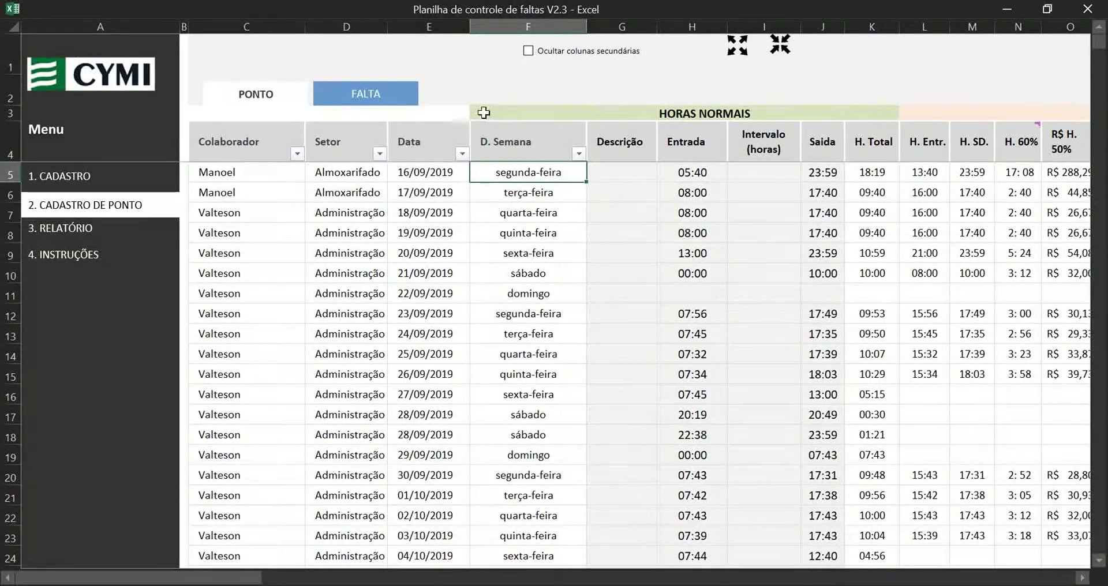
pyautogui.press('Right')
pyautogui.press('Right')
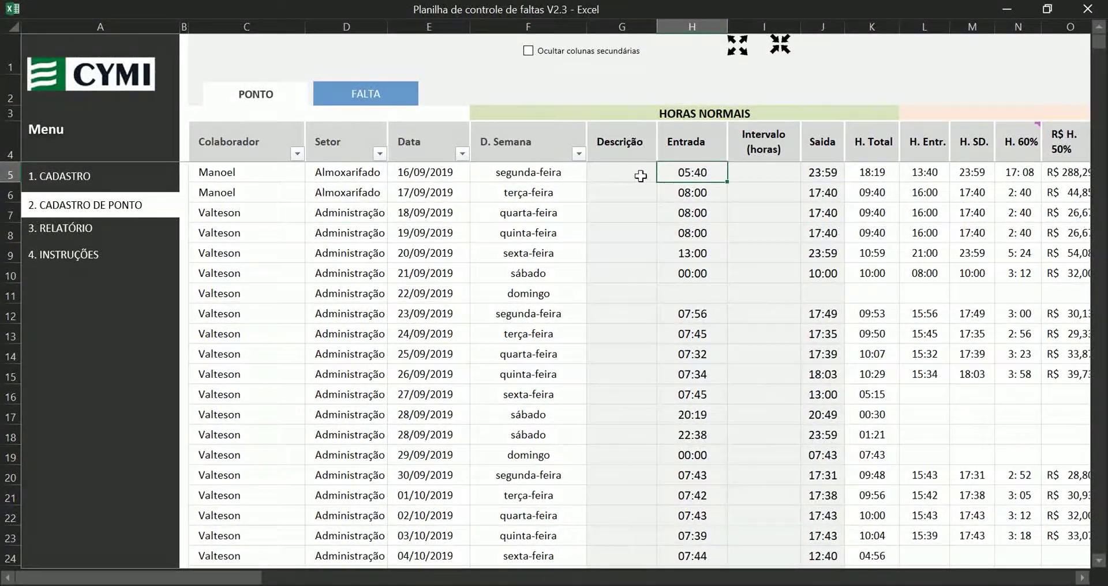
pyautogui.click(738, 172)
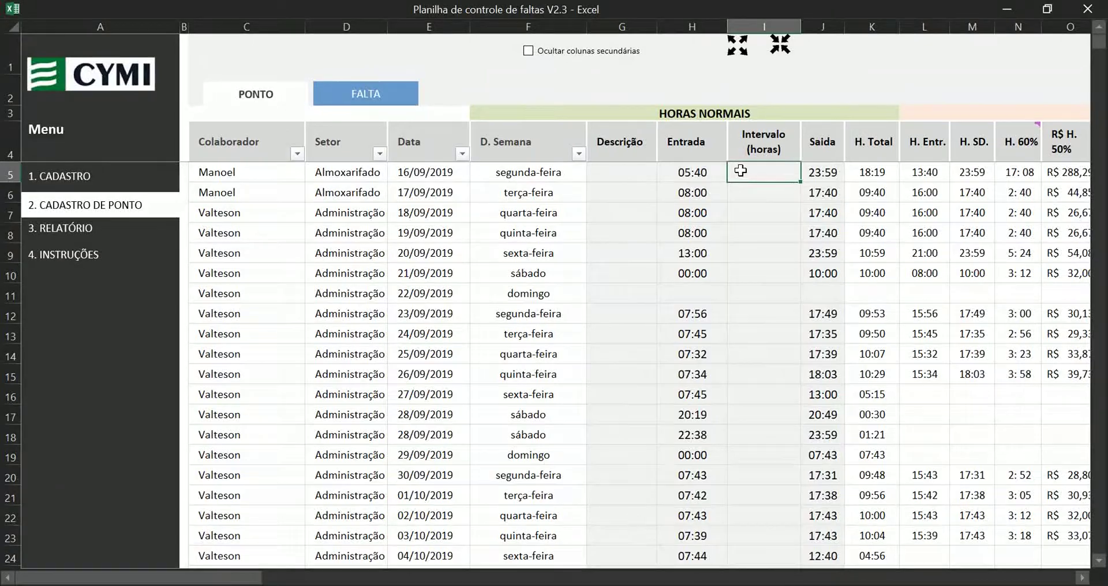
pyautogui.write('2:00')
pyautogui.press('Return')
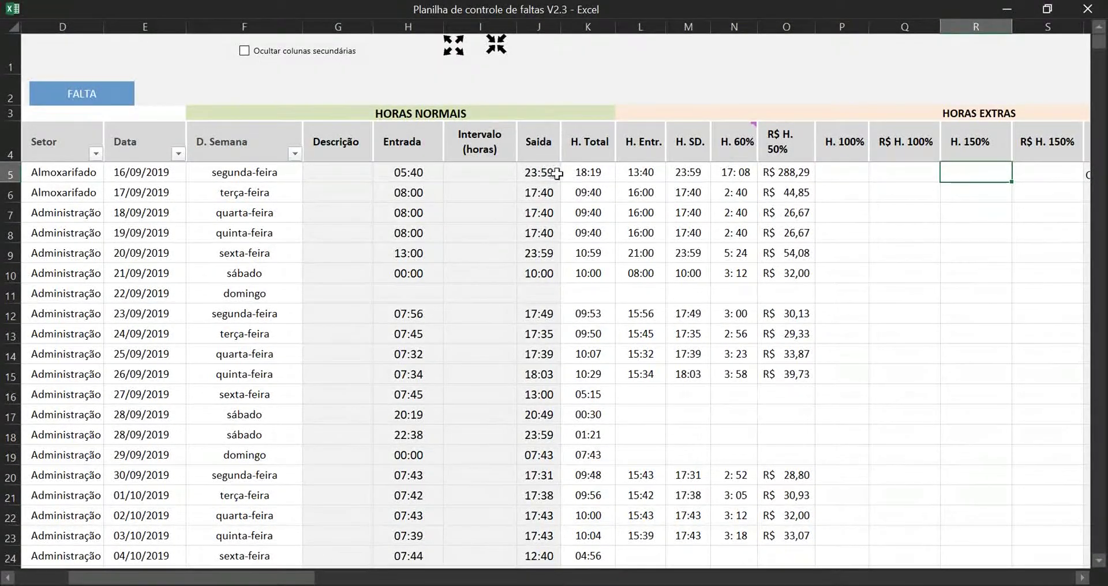
pyautogui.click(582, 168)
pyautogui.click(897, 194)
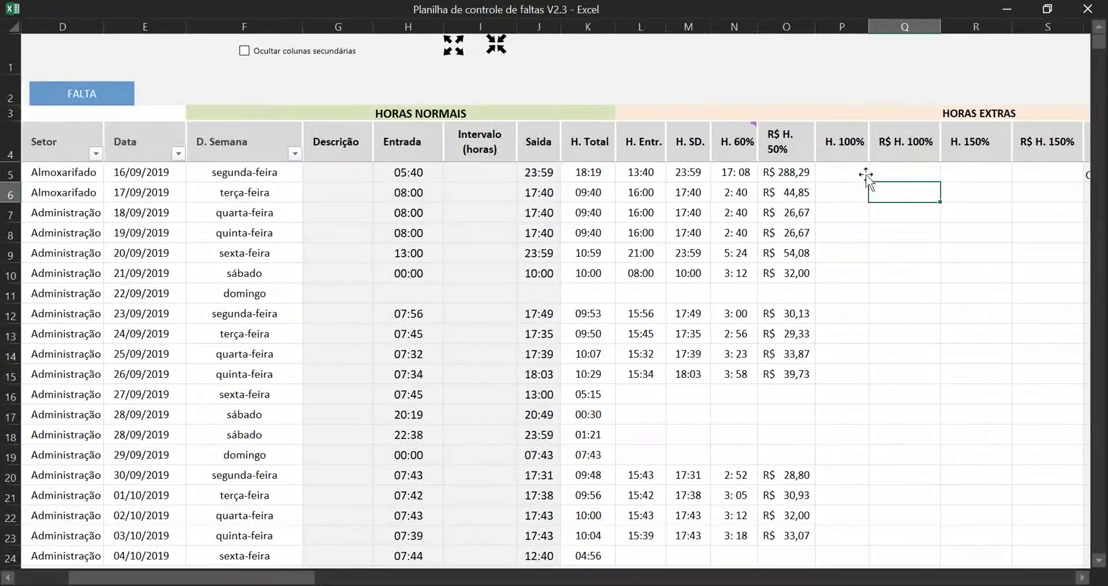
pyautogui.click(844, 147)
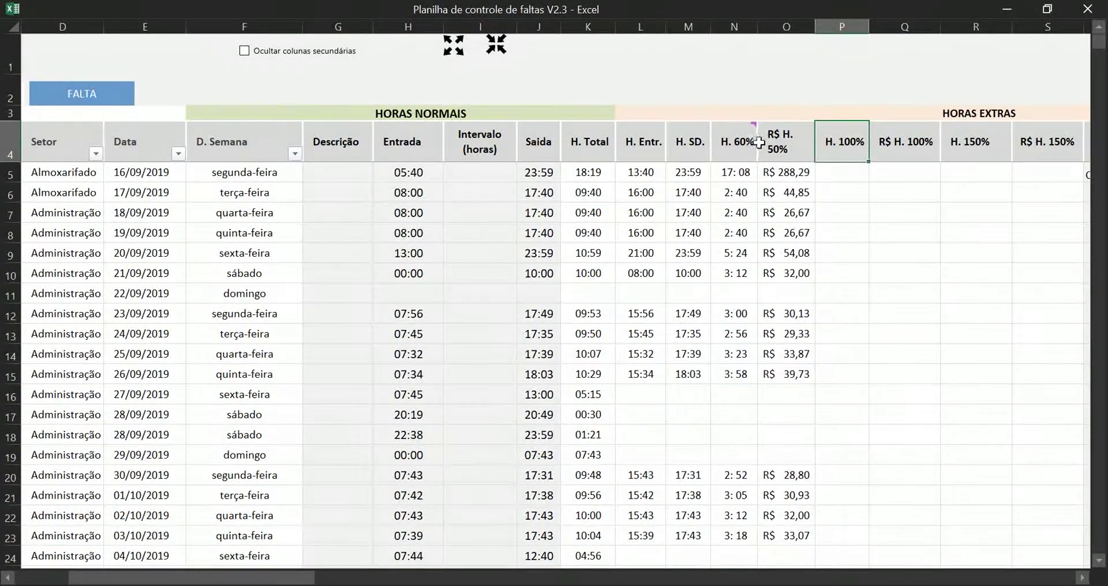
pyautogui.click(734, 212)
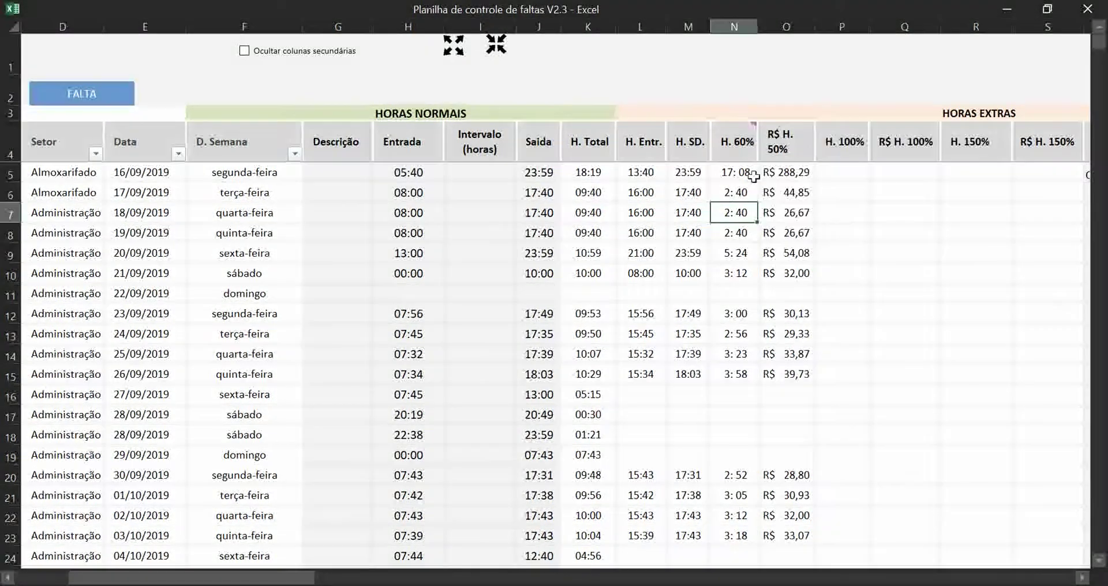
pyautogui.doubleClick(775, 149)
pyautogui.press('BackSpace')
pyautogui.write('6')
pyautogui.click(863, 145)
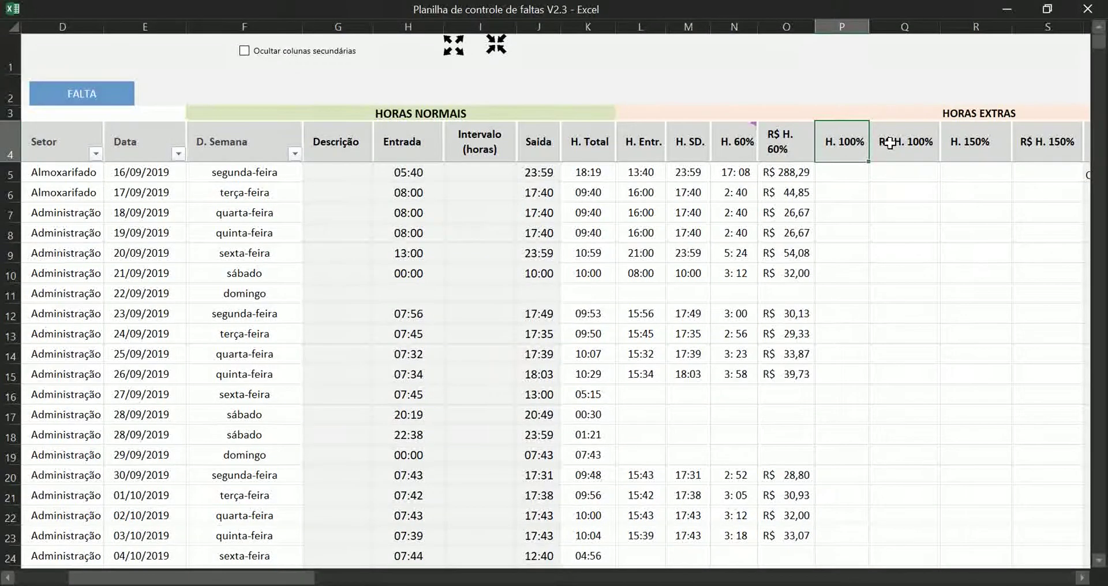
pyautogui.click(914, 143)
pyautogui.click(956, 143)
pyautogui.press('Right')
pyautogui.press('Right')
pyautogui.press('Right')
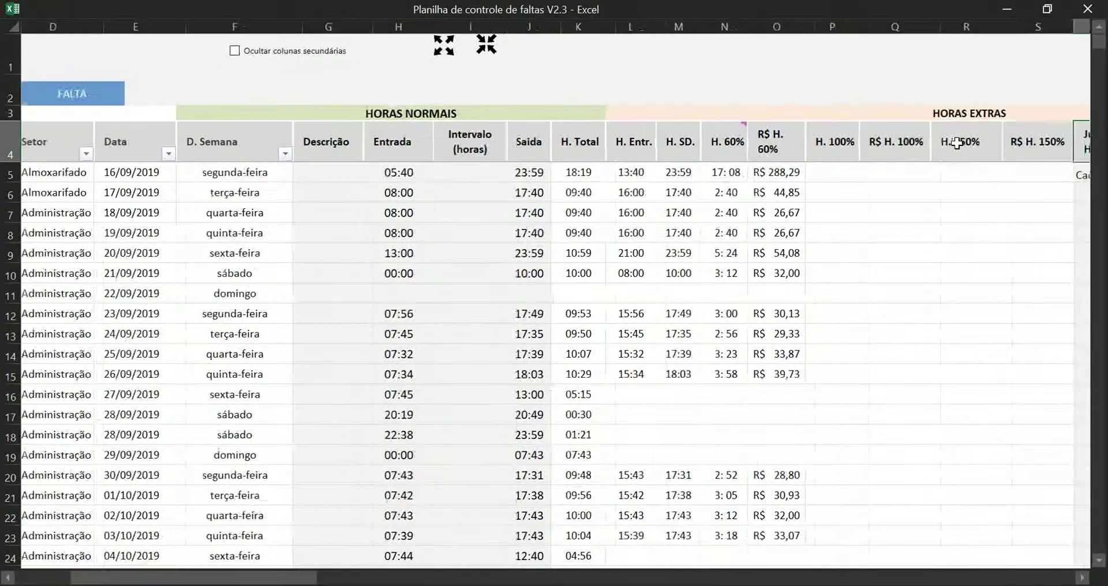
pyautogui.click(830, 139)
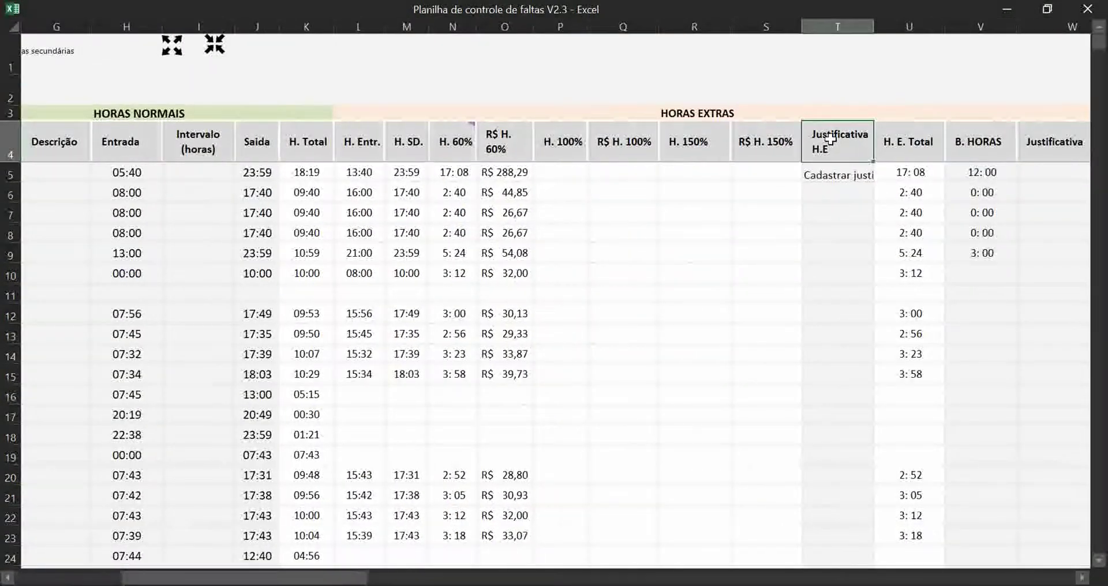
pyautogui.click(819, 176)
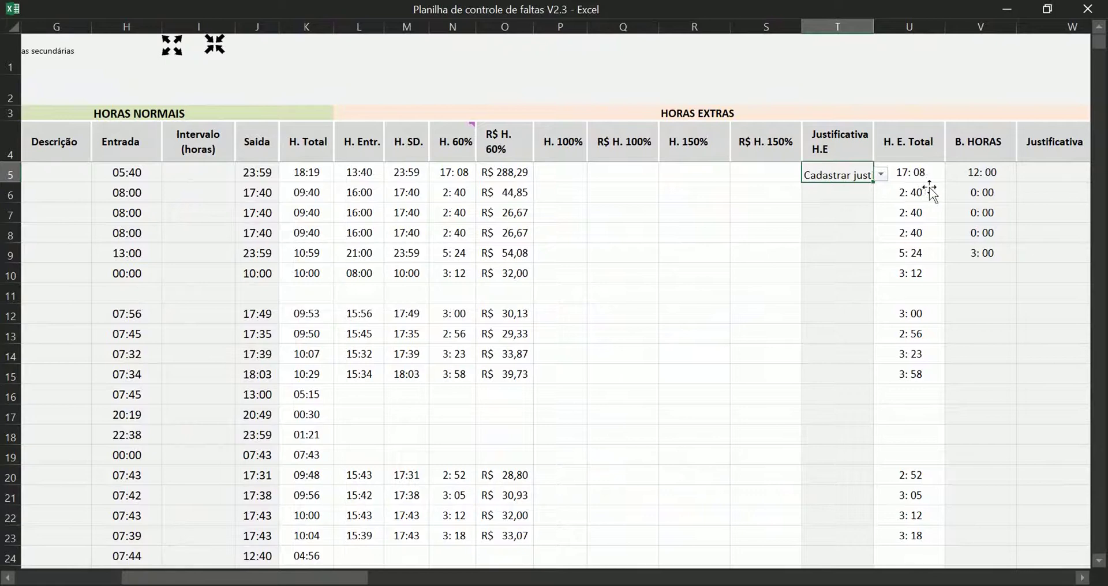
pyautogui.click(882, 178)
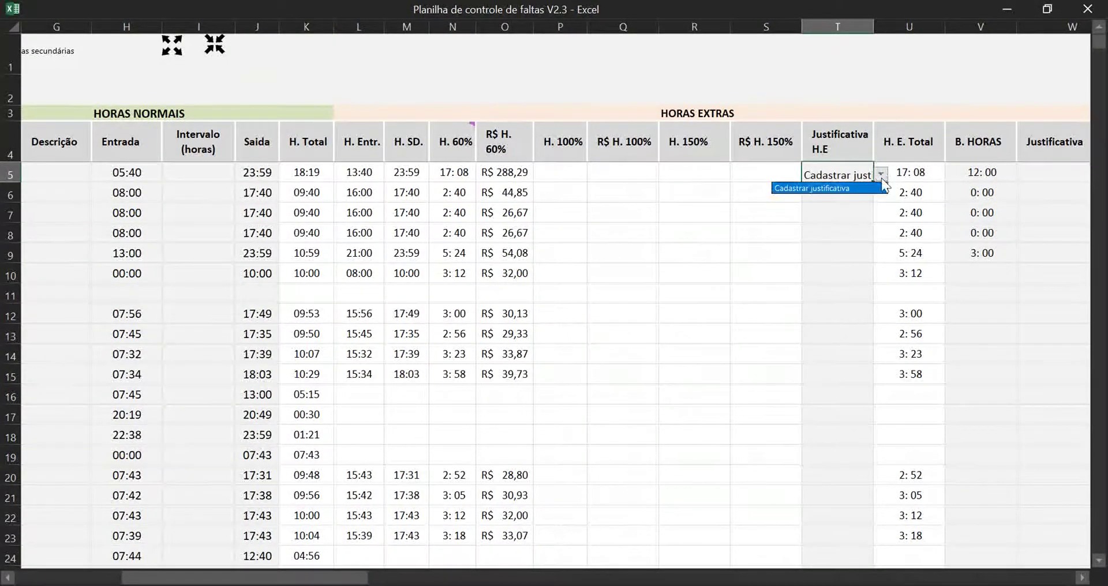
pyautogui.click(842, 172)
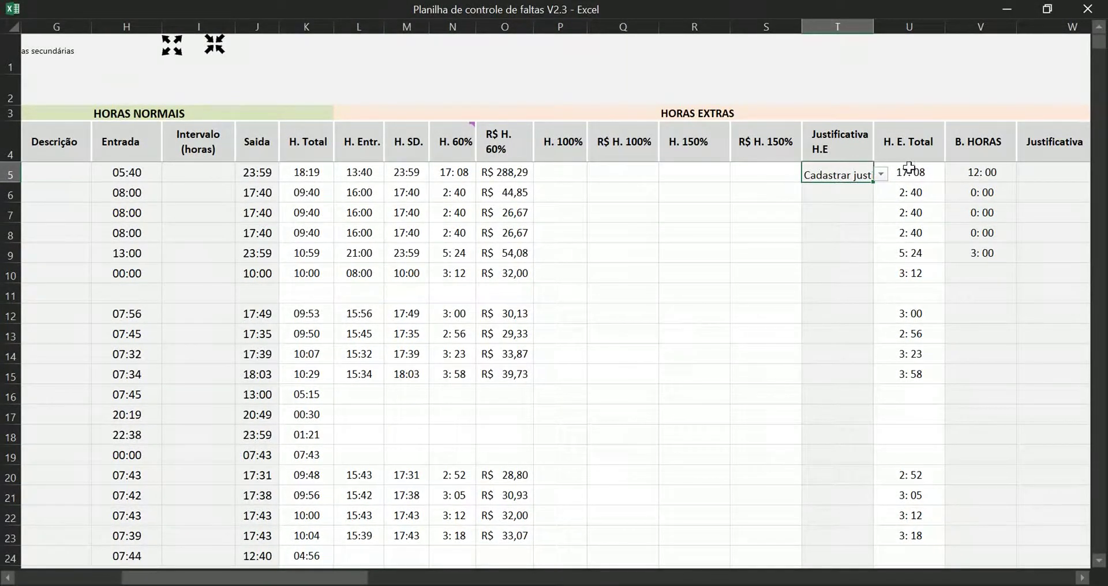
pyautogui.click(961, 167)
pyautogui.press('Right')
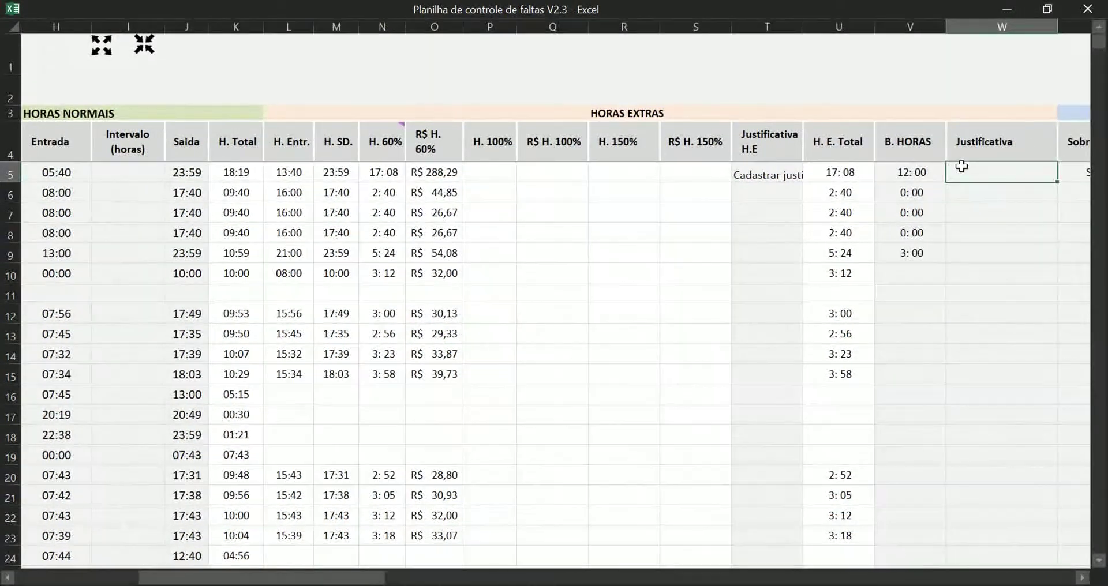
pyautogui.press('Right')
pyautogui.press('Right')
# Enter 17:08 as the banked hours in B. HORAS cell V5.
pyautogui.click(845, 171)
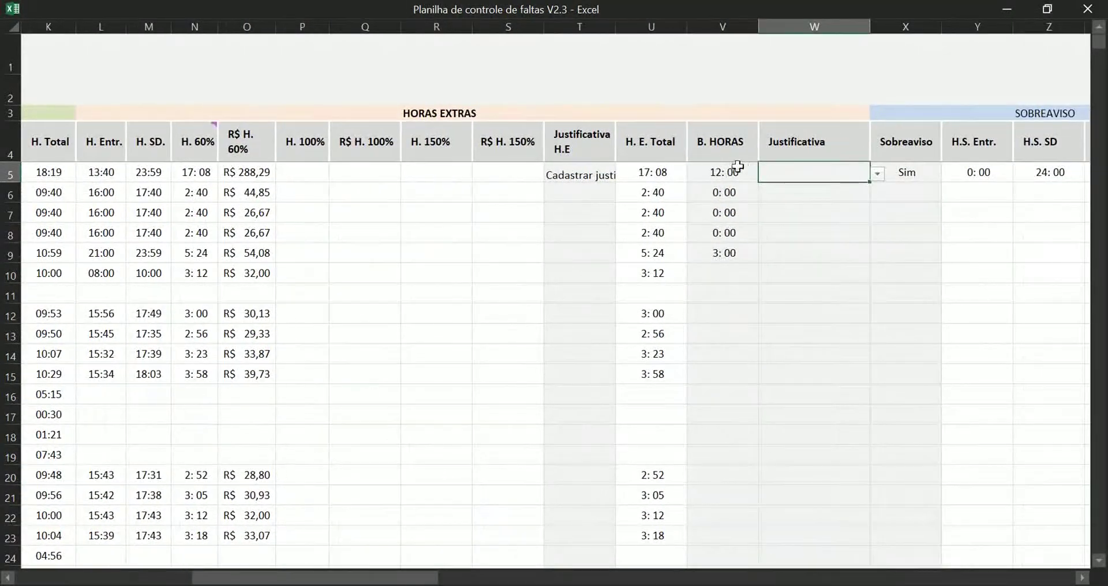
pyautogui.click(727, 168)
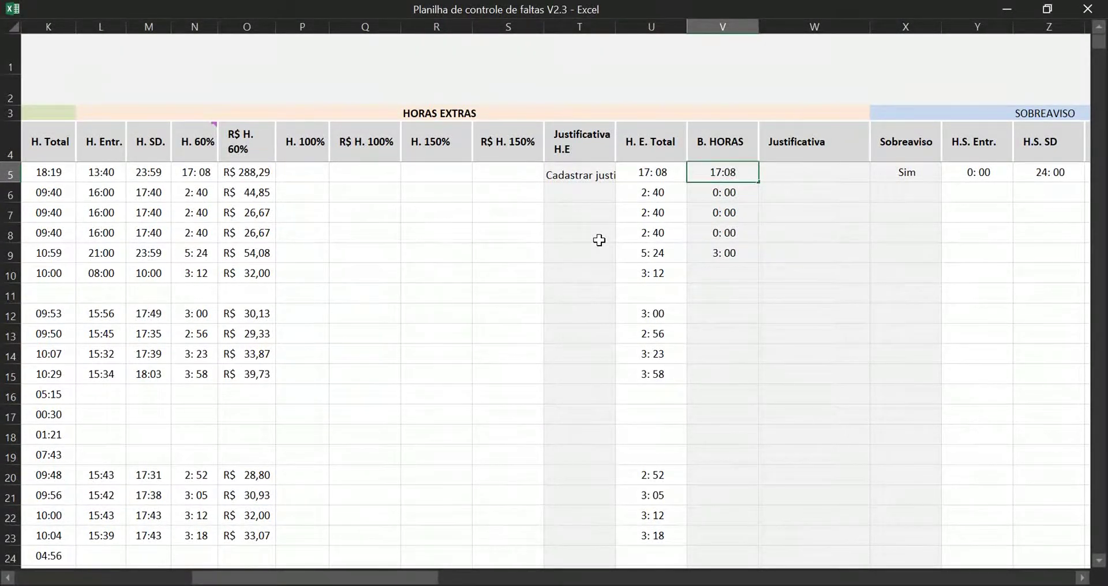
pyautogui.press('Return')
pyautogui.click(705, 168)
# Check W5's justification options and step across the Sobreaviso columns in row 5.
pyautogui.click(772, 169)
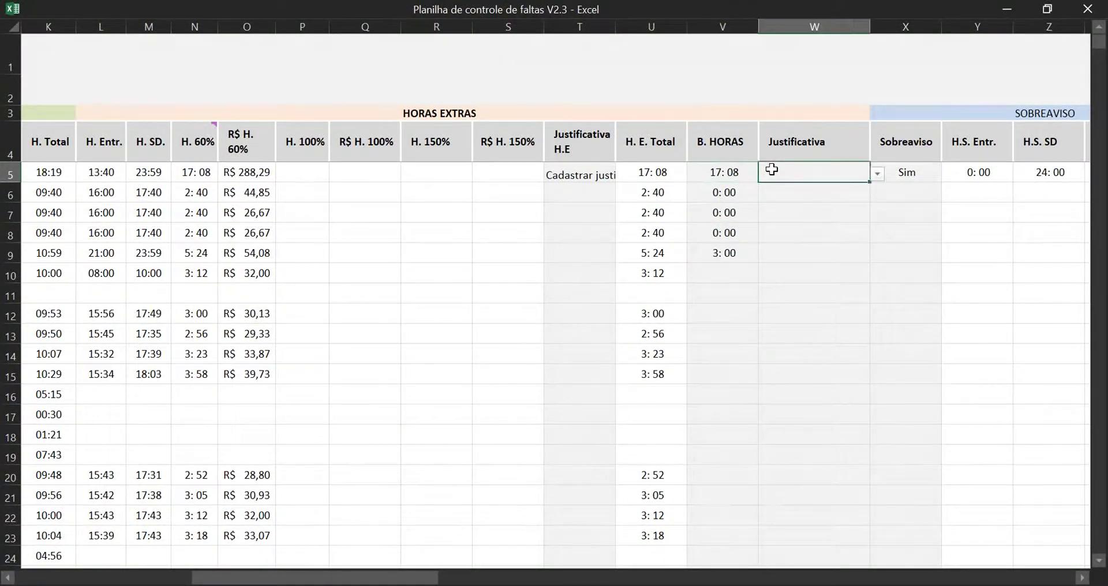
pyautogui.click(877, 175)
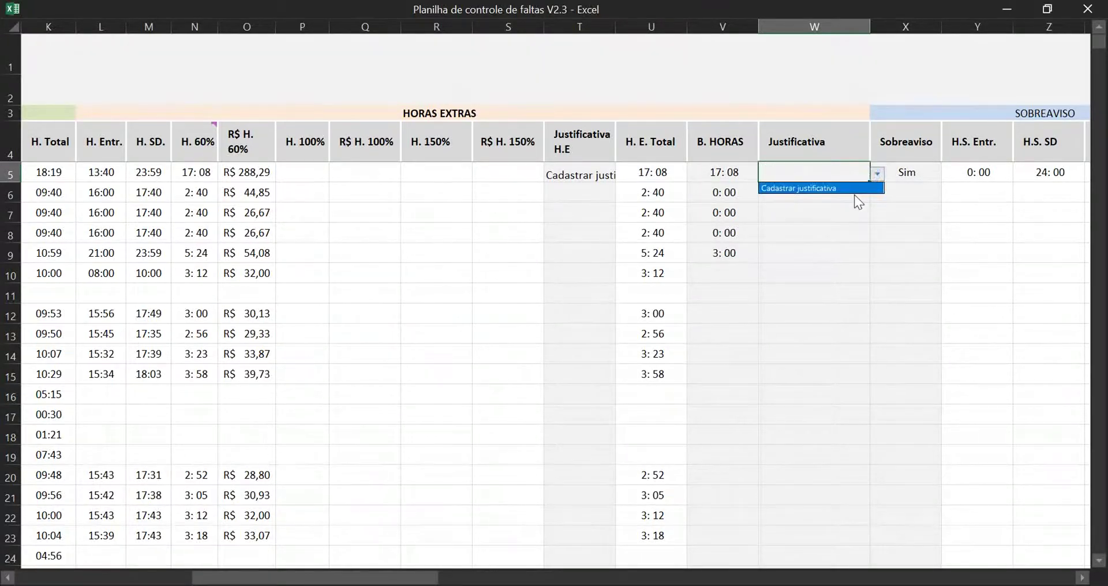
pyautogui.hscroll(1, 833, 167)
pyautogui.click(851, 172)
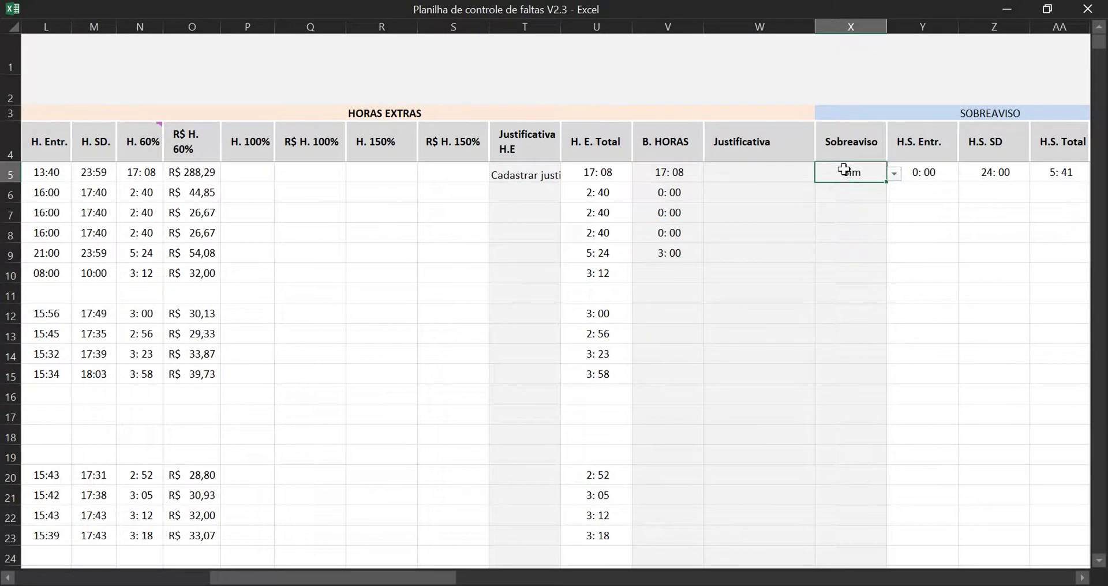
pyautogui.press('Right')
pyautogui.press('Right')
pyautogui.press('Right')
pyautogui.press('Right')
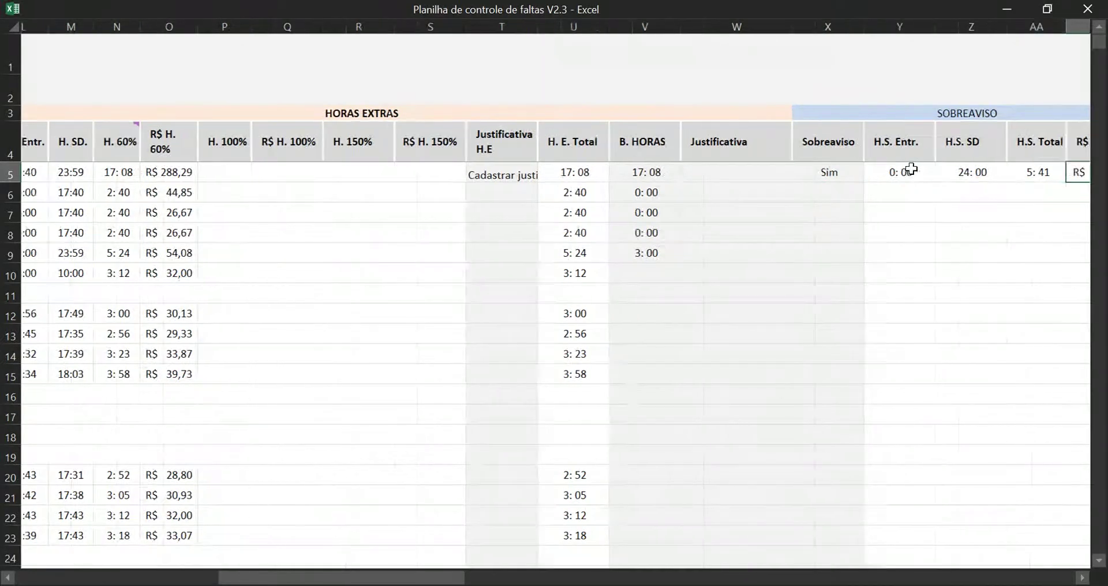
pyautogui.press('Right')
pyautogui.press('Right')
pyautogui.press('Right')
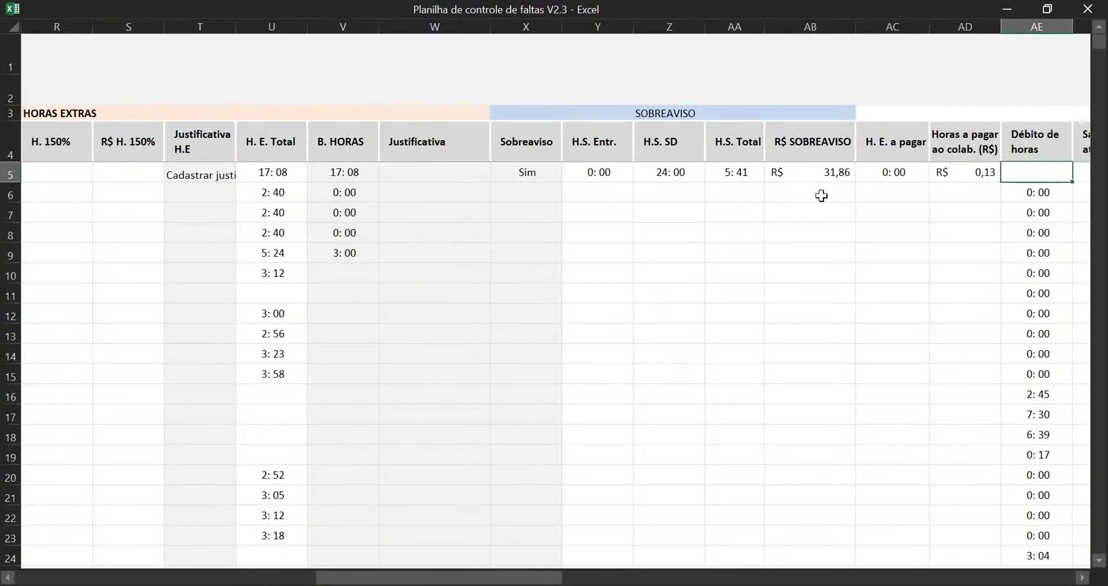
# From the H. E. a pagar heading, move back left along the headings toward column A.
pyautogui.hscroll(4, 786, 153)
pyautogui.click(641, 145)
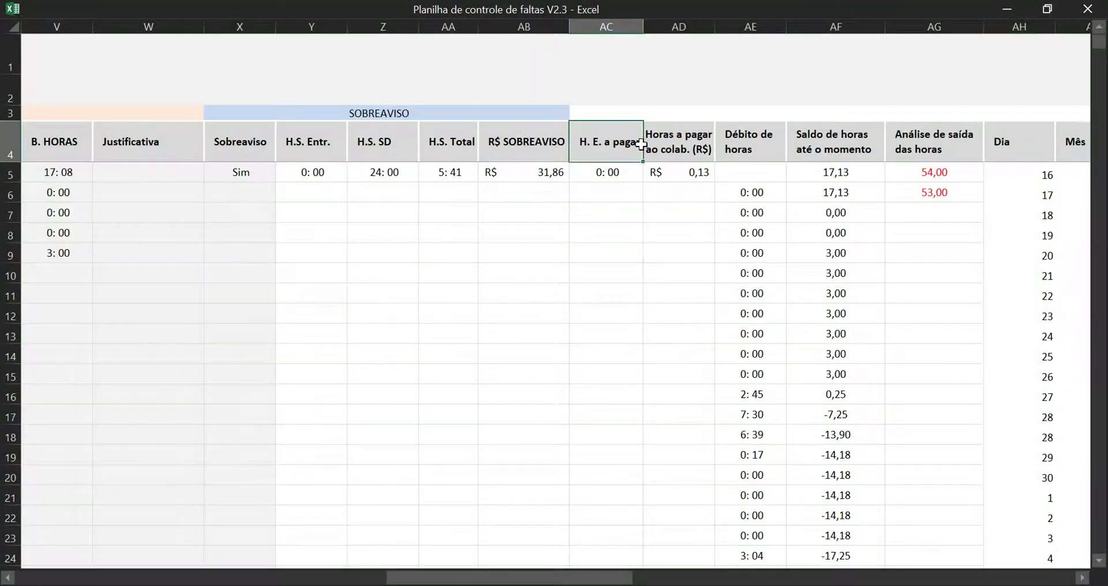
pyautogui.press('Left')
pyautogui.press('Left')
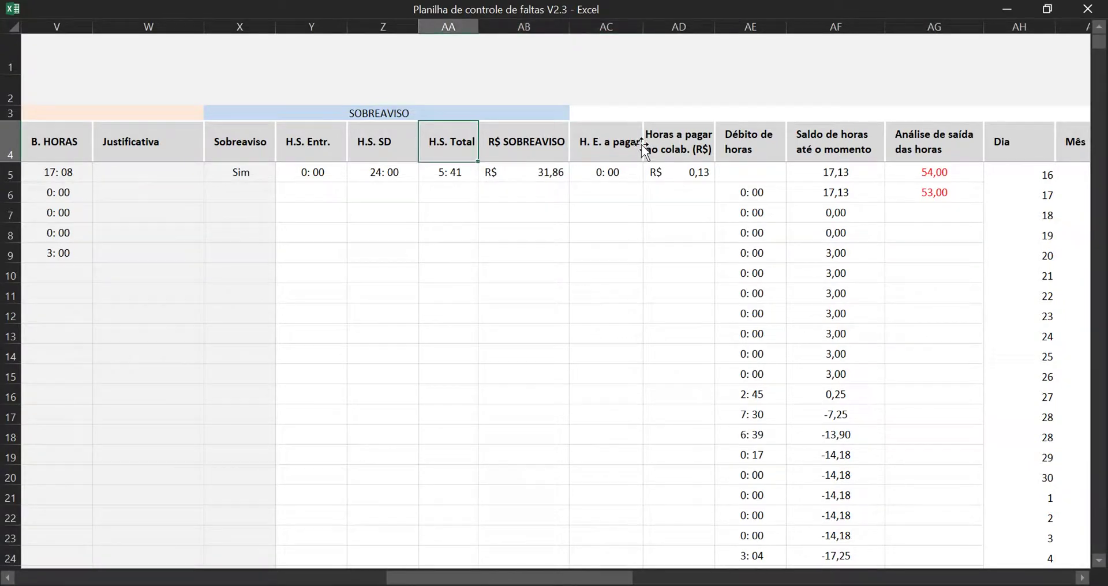
pyautogui.press('Left')
pyautogui.press('Left')
pyautogui.press('Left')
pyautogui.press('Left')
pyautogui.press('Left')
pyautogui.press('Left')
pyautogui.press('Left')
pyautogui.press('Left')
pyautogui.press('Left')
pyautogui.press('Left')
pyautogui.press('Left')
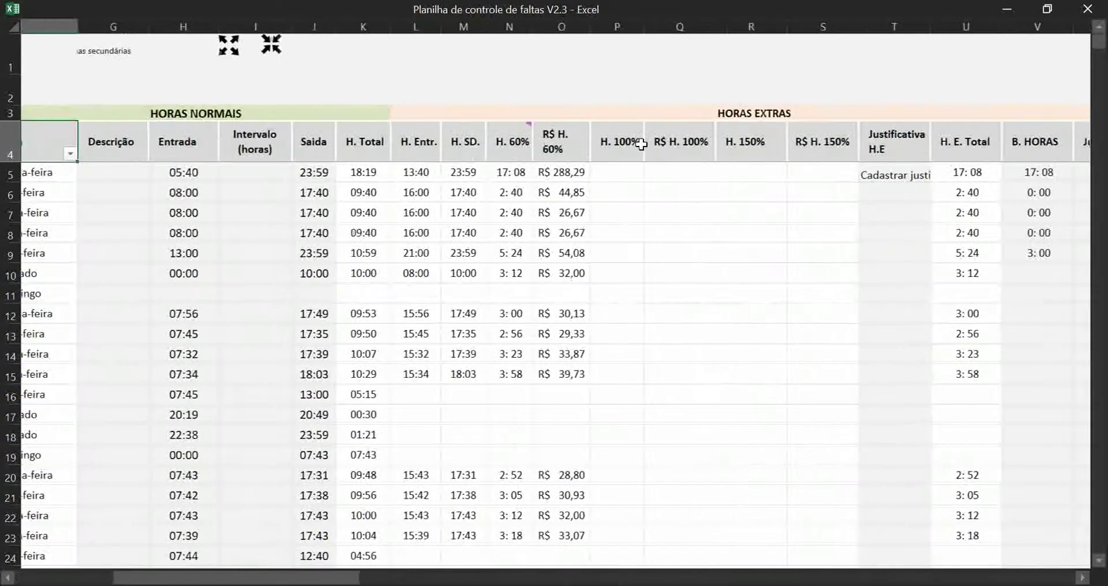
pyautogui.press('Left')
pyautogui.press('Left')
pyautogui.press('Left')
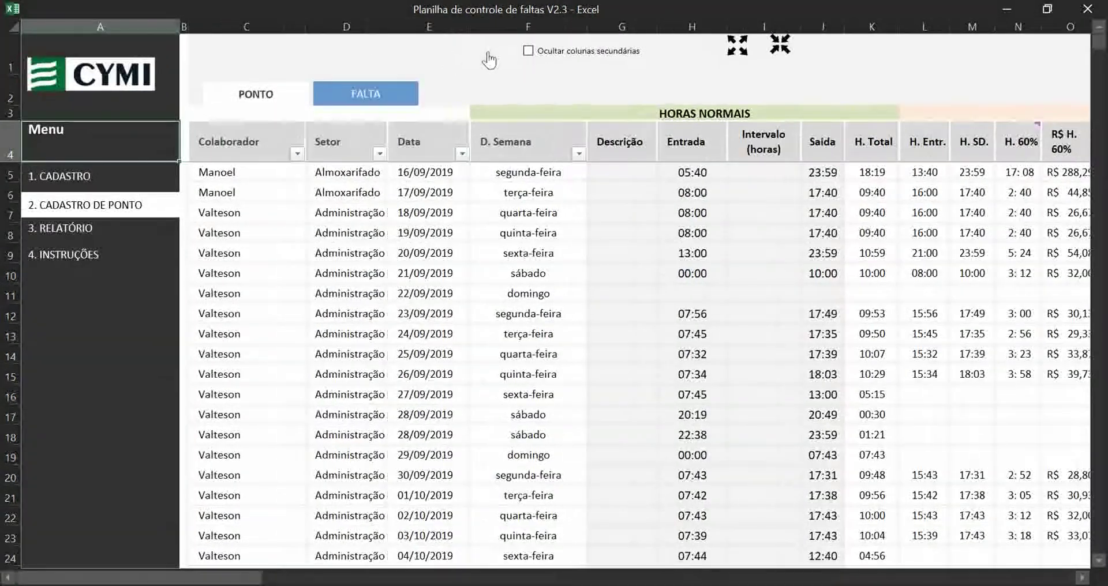
# Tick Ocultar colunas secundárias and inspect the V5, AA5, AD5 and AB5 values.
pyautogui.click(528, 52)
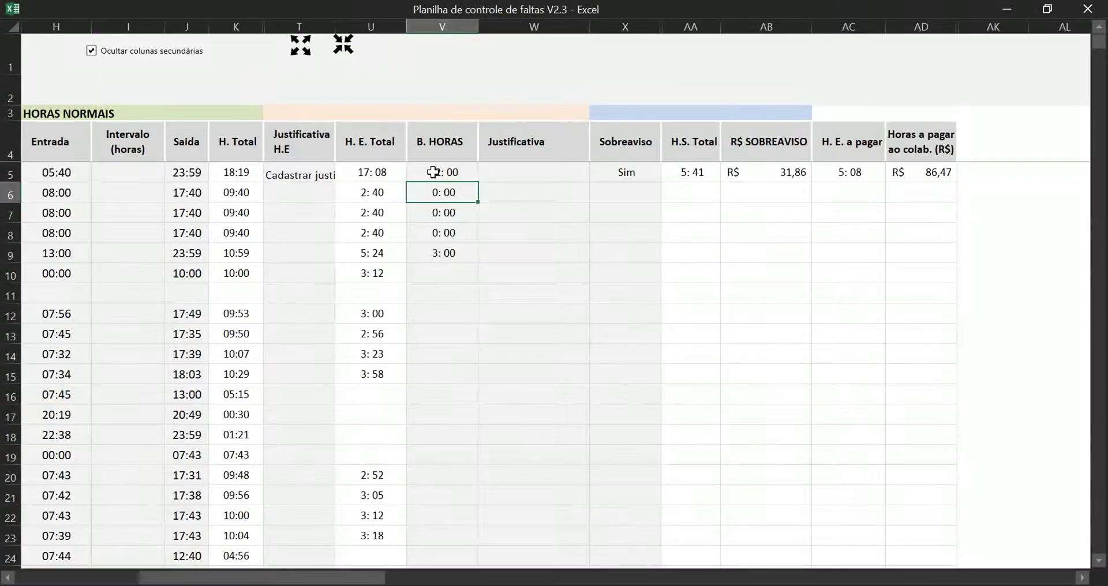
pyautogui.click(433, 172)
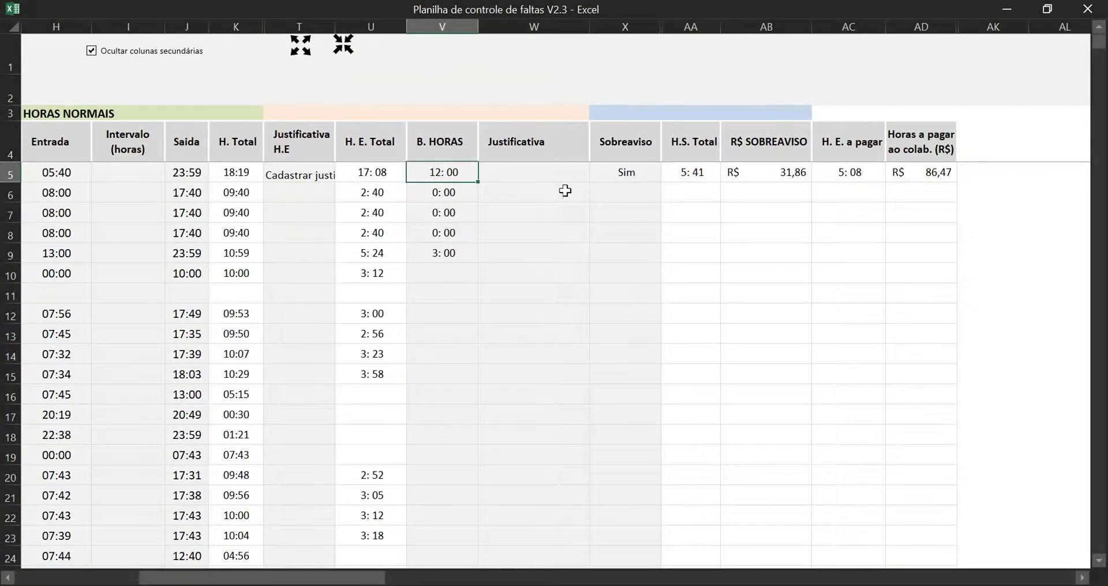
pyautogui.click(709, 168)
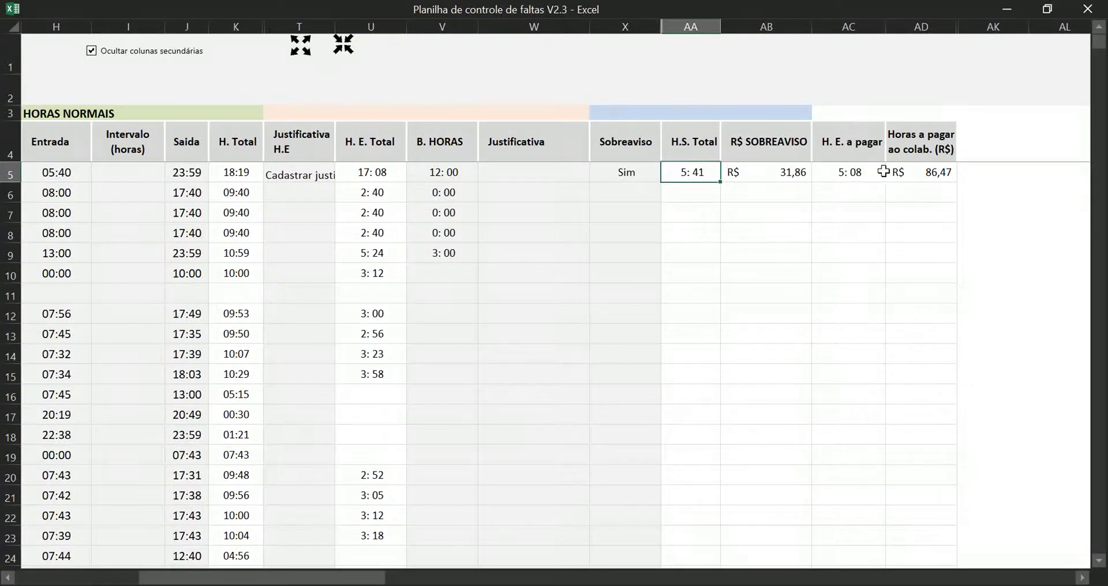
pyautogui.click(900, 171)
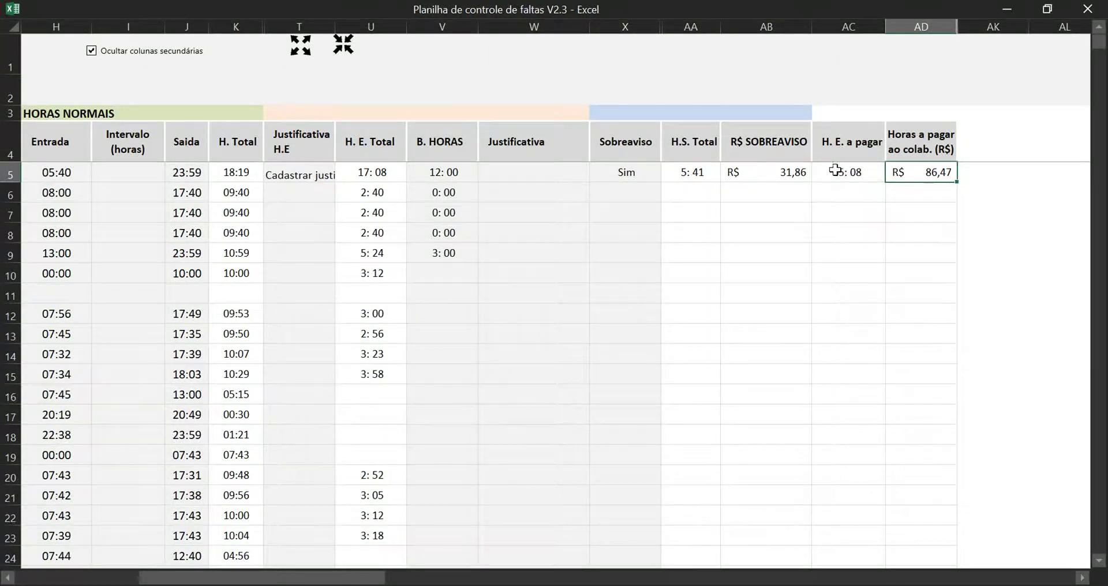
pyautogui.click(791, 173)
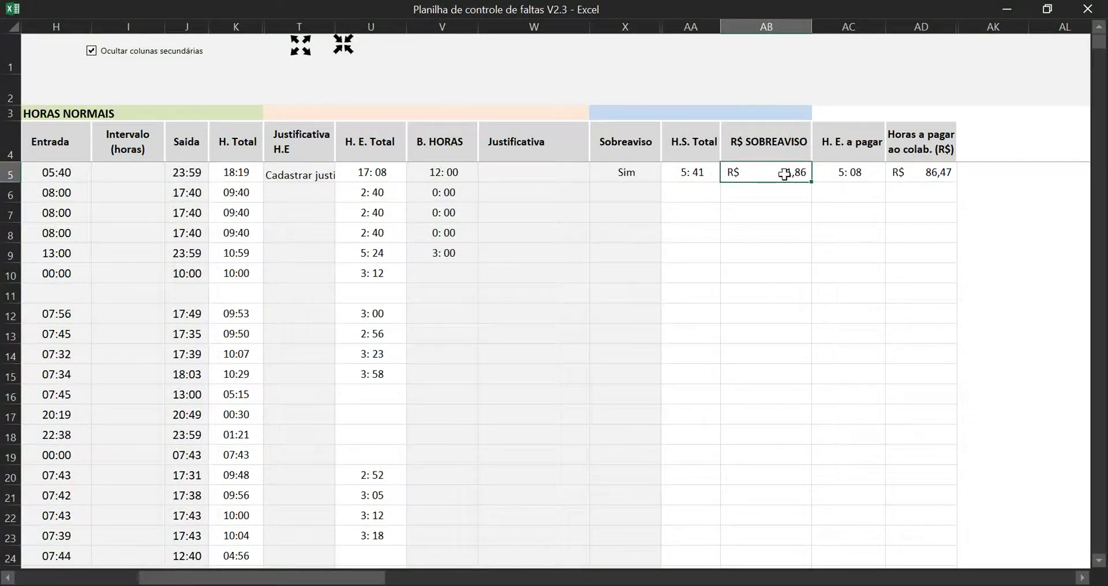
# Clear the Sim on-call entry from Sobreaviso cell X5.
pyautogui.click(605, 176)
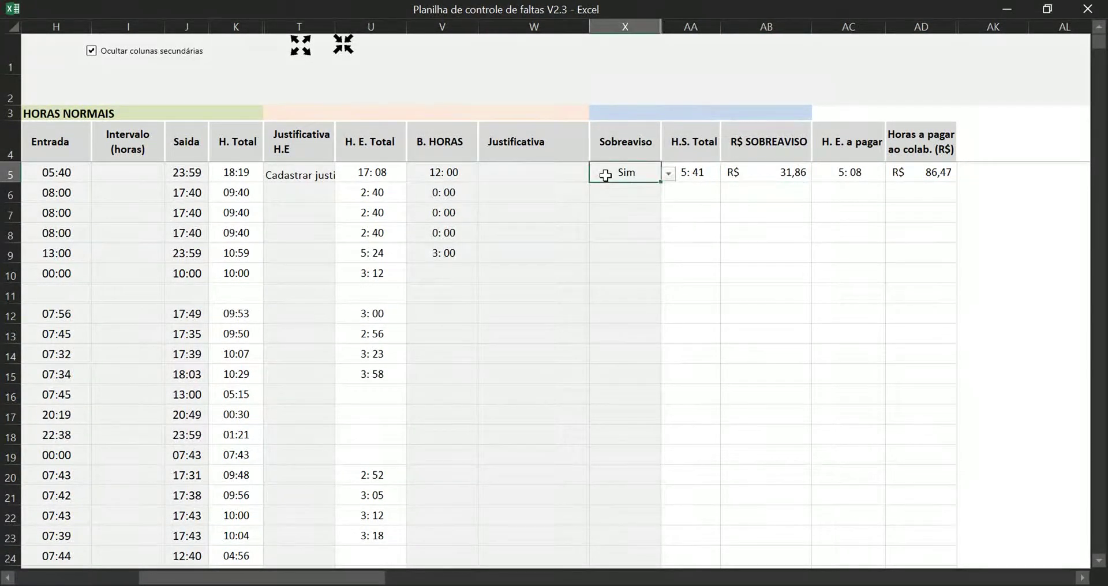
pyautogui.press('Delete')
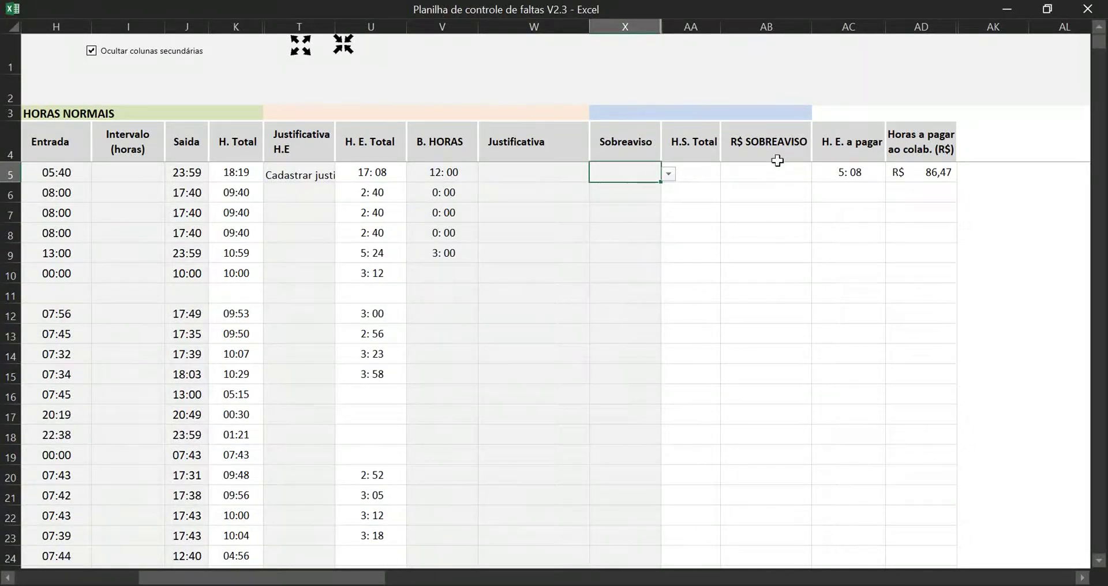
pyautogui.click(364, 85)
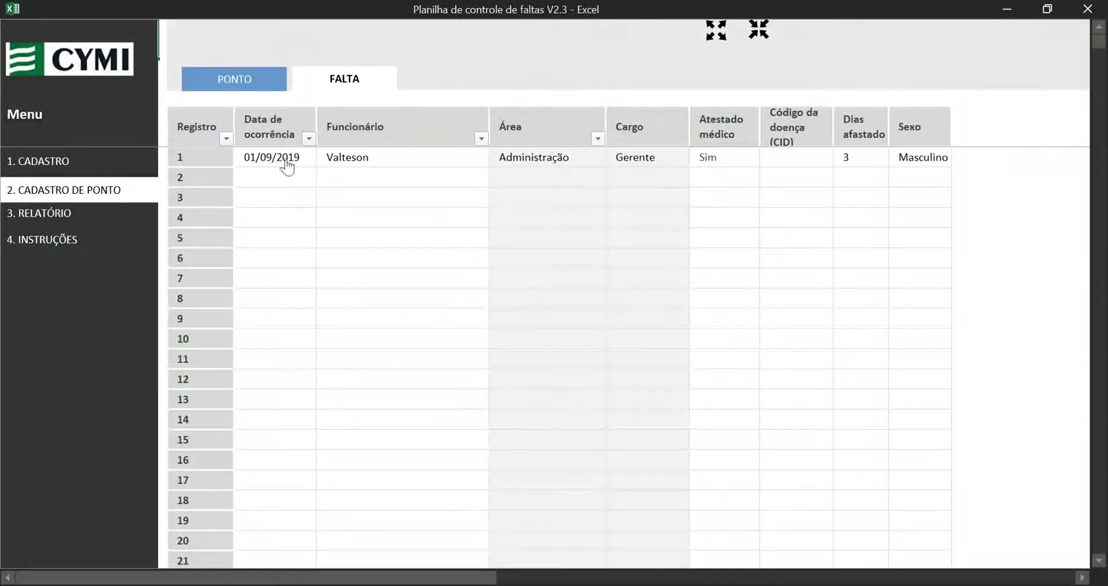
# Review the FALTA record's 01/09/2019 date, medical certificate, disease code and days off, then open the COMPETÊNCIAS report.
pyautogui.click(277, 160)
pyautogui.press('Down')
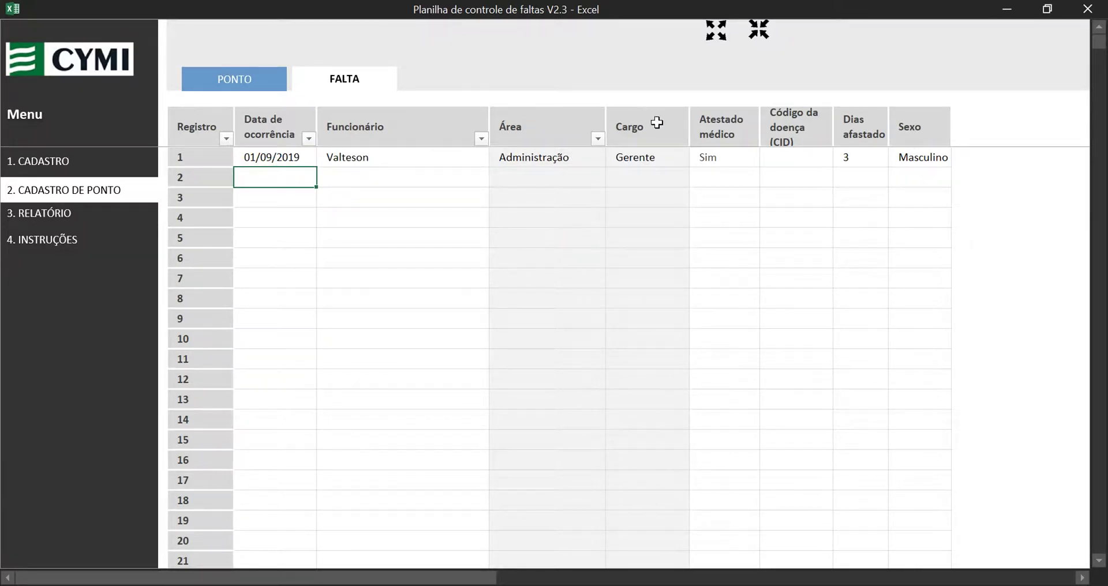
pyautogui.click(712, 140)
pyautogui.press('Down')
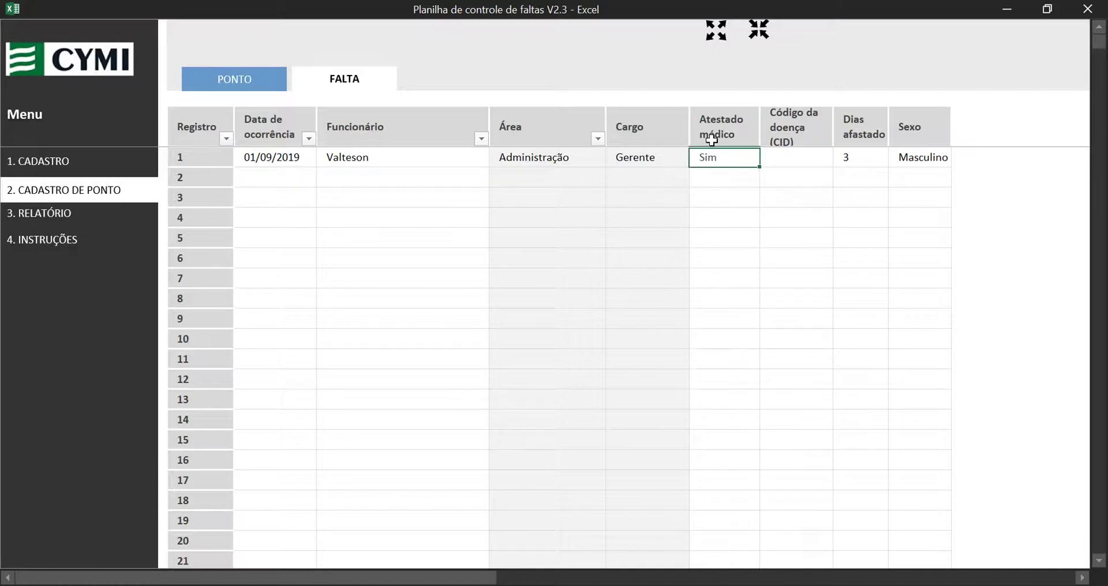
pyautogui.press('Down')
pyautogui.click(780, 154)
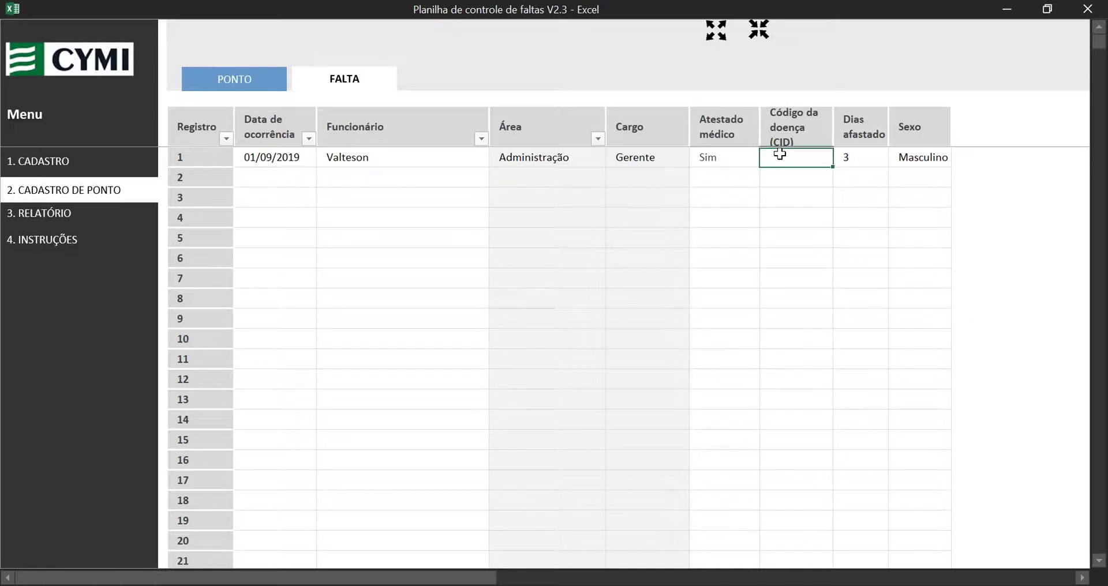
pyautogui.click(854, 164)
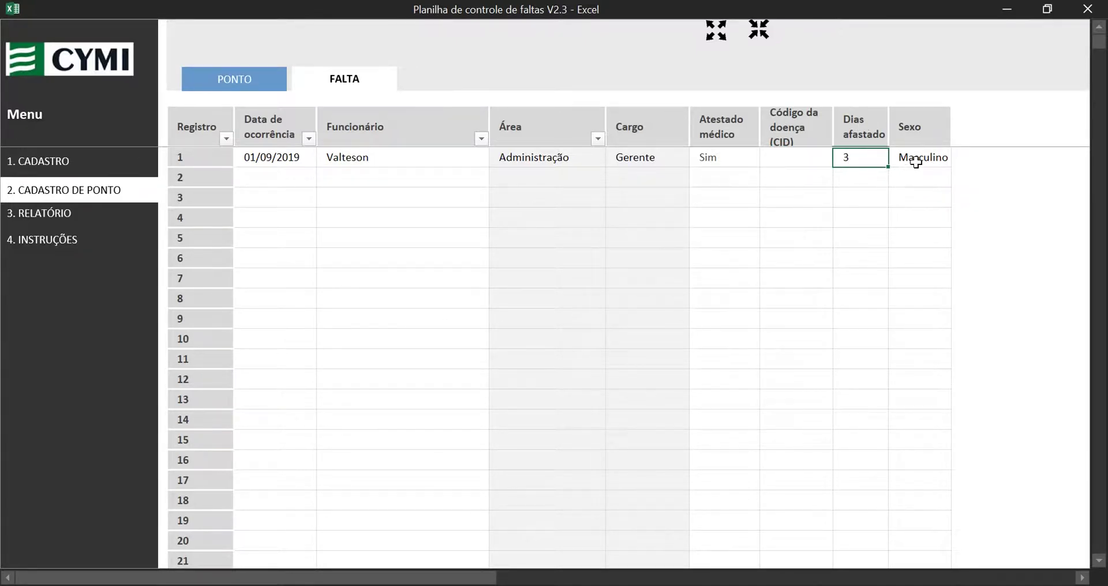
pyautogui.click(43, 211)
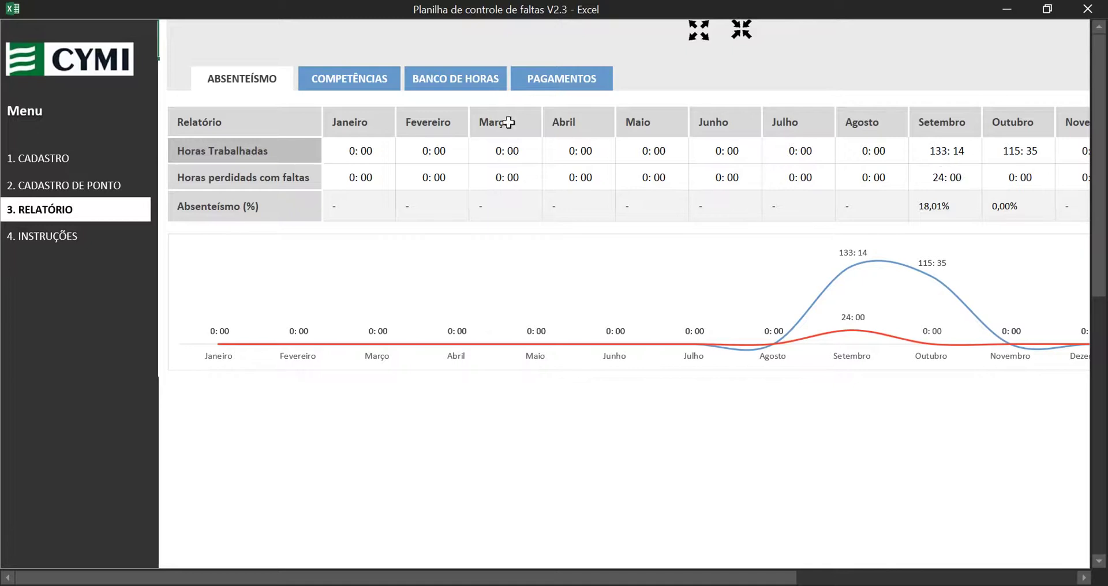
pyautogui.click(339, 87)
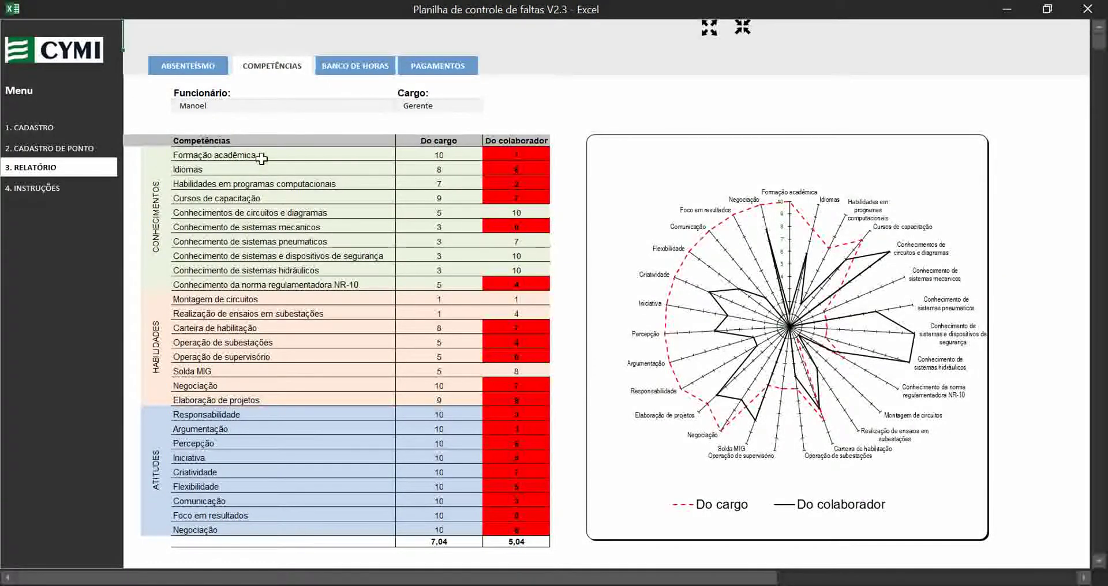
pyautogui.click(262, 156)
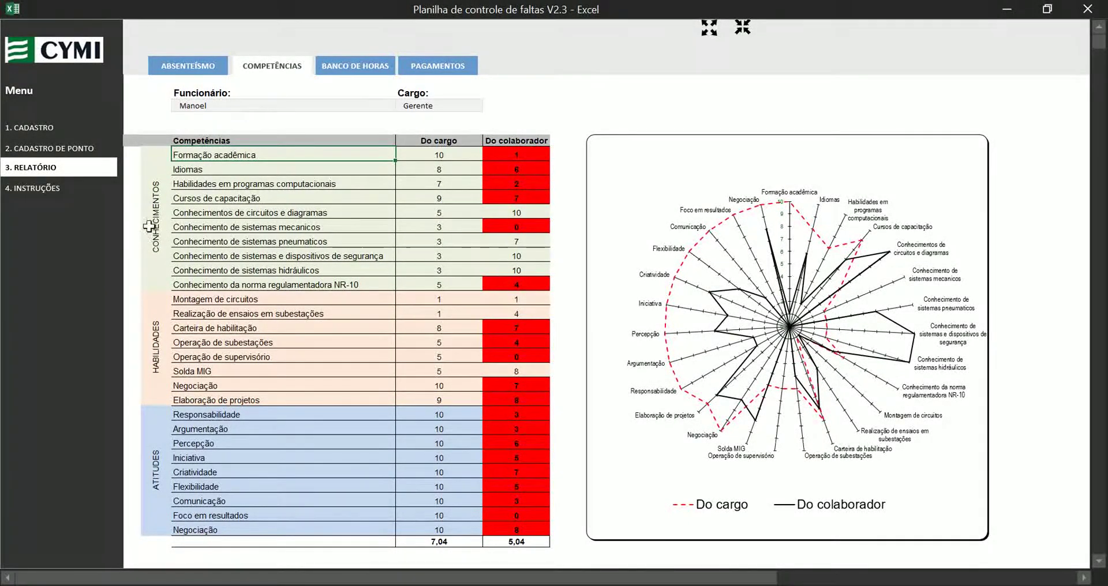
pyautogui.click(154, 329)
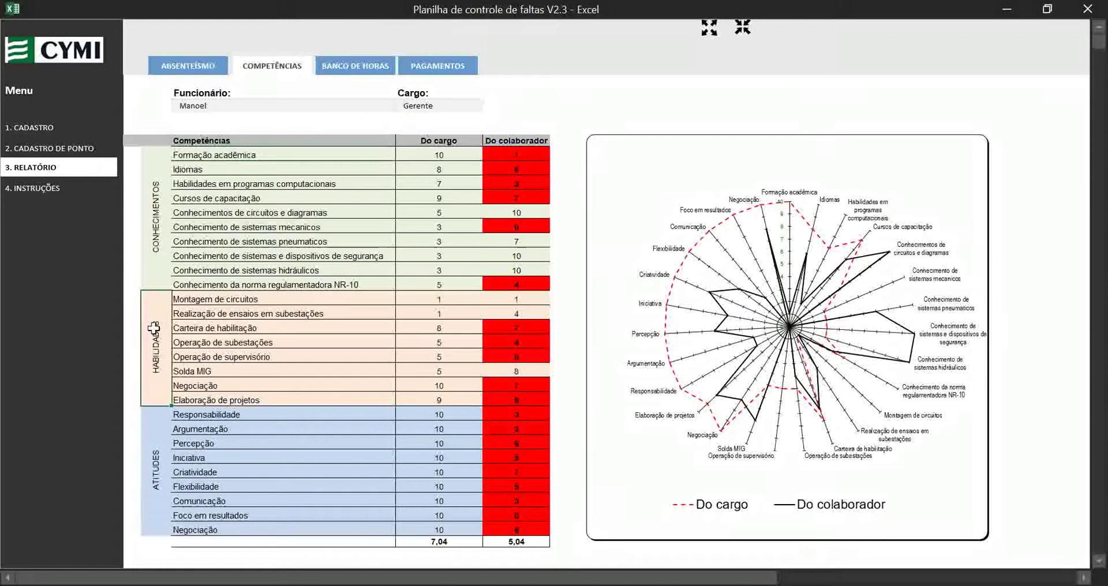
pyautogui.click(150, 431)
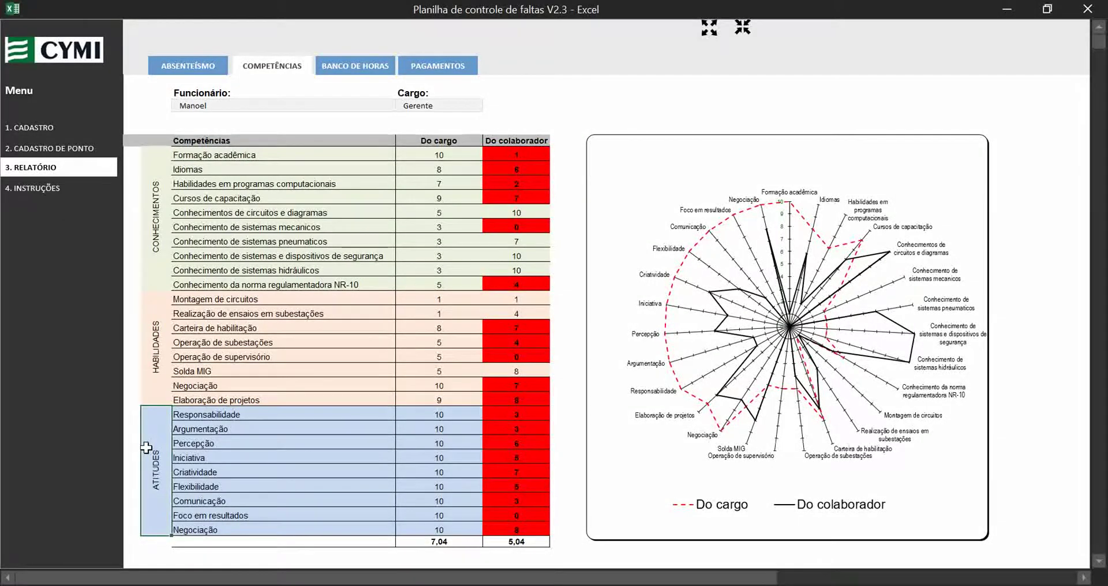
pyautogui.click(257, 156)
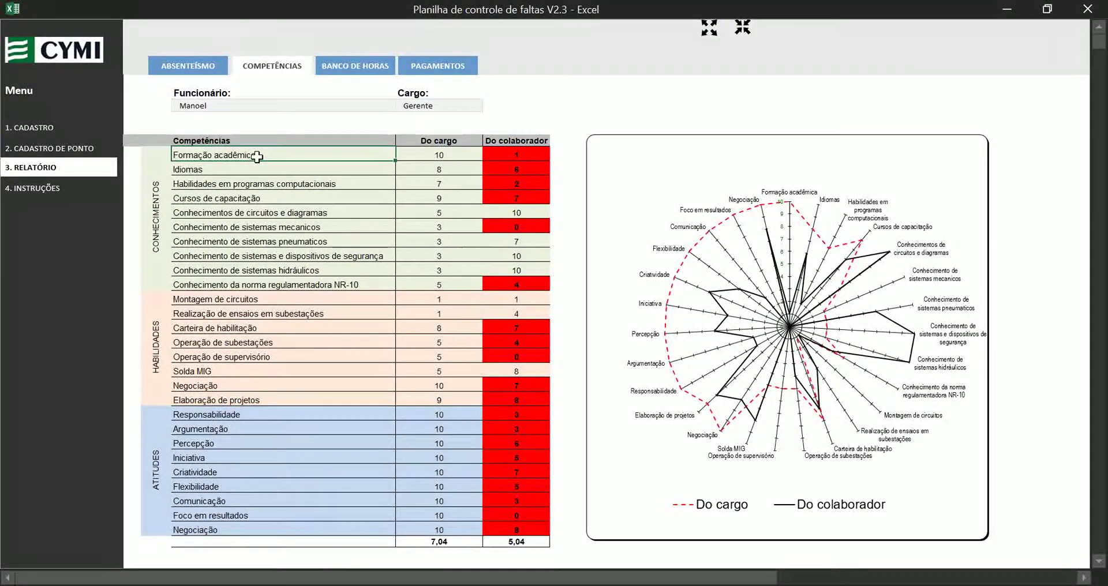
pyautogui.click(235, 267)
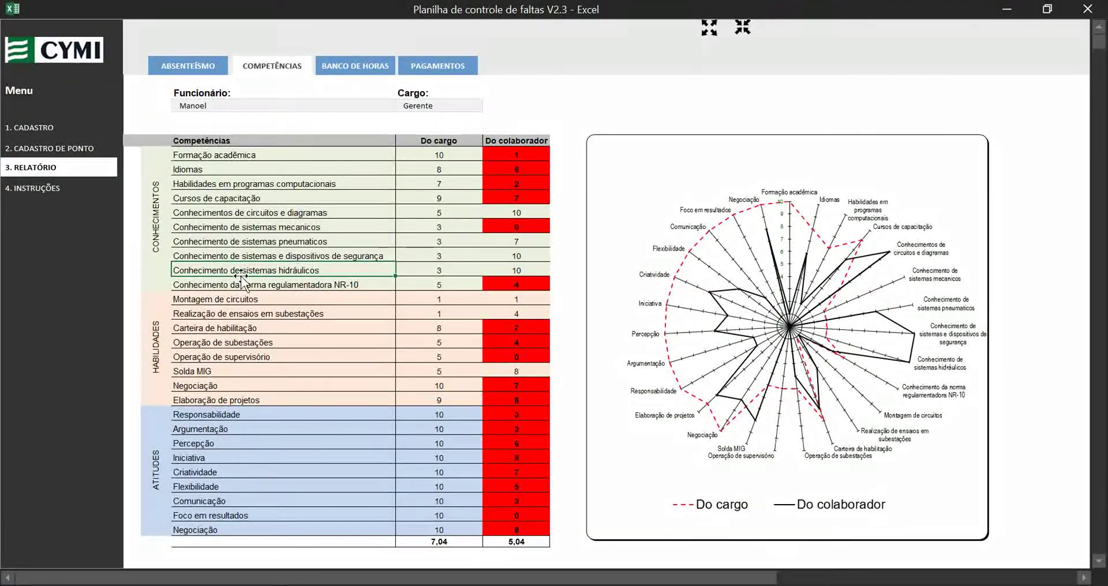
pyautogui.moveTo(240, 154); pyautogui.dragTo(227, 285)
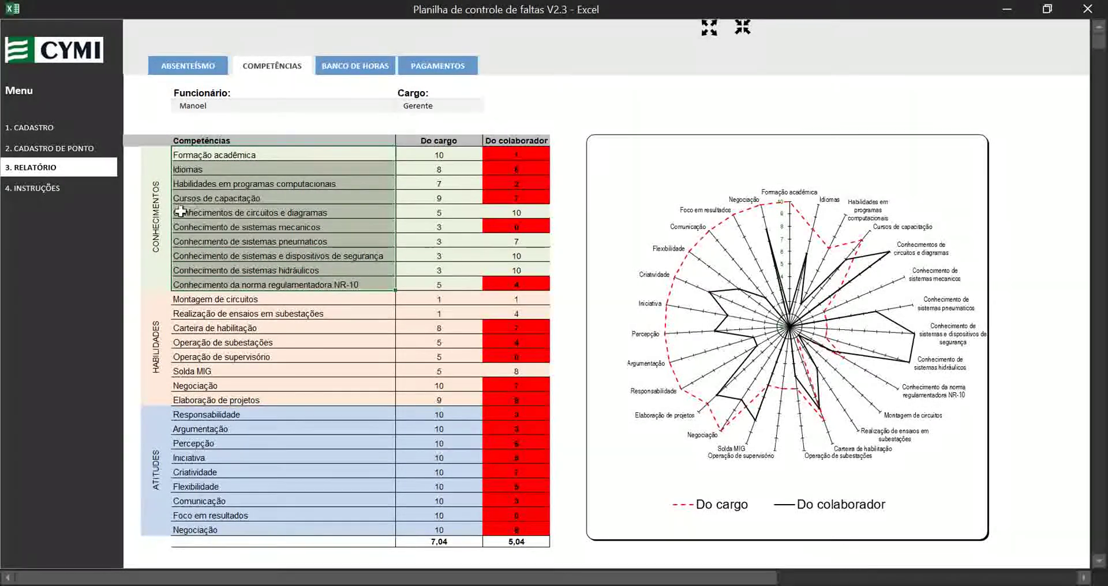
pyautogui.click(269, 168)
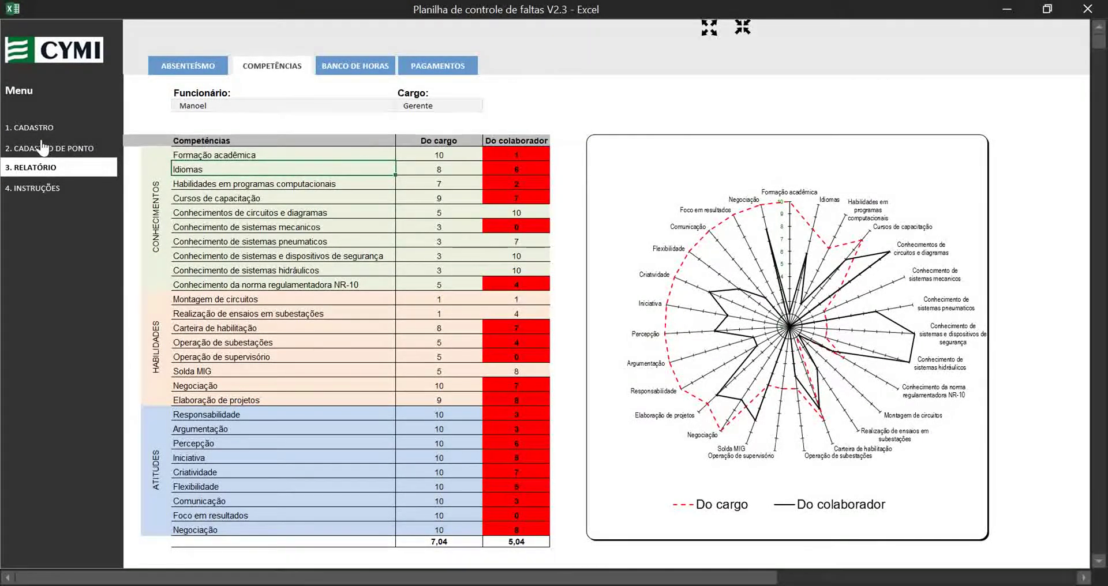
pyautogui.click(378, 107)
# Switch the competency report's Funcionário to the other employee and check Formação acadêmica levels.
pyautogui.click(401, 106)
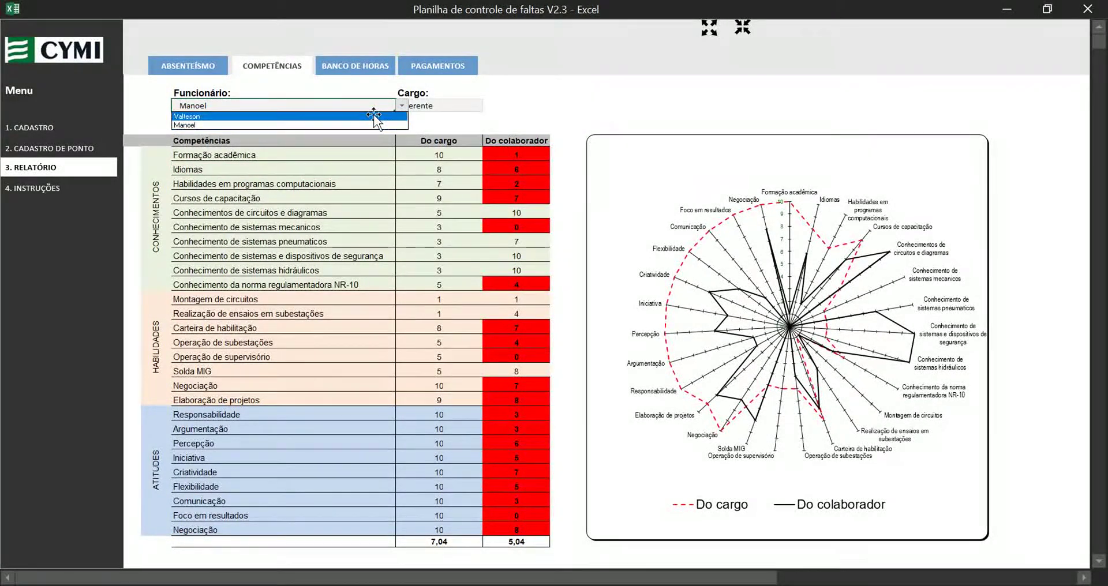
pyautogui.click(376, 117)
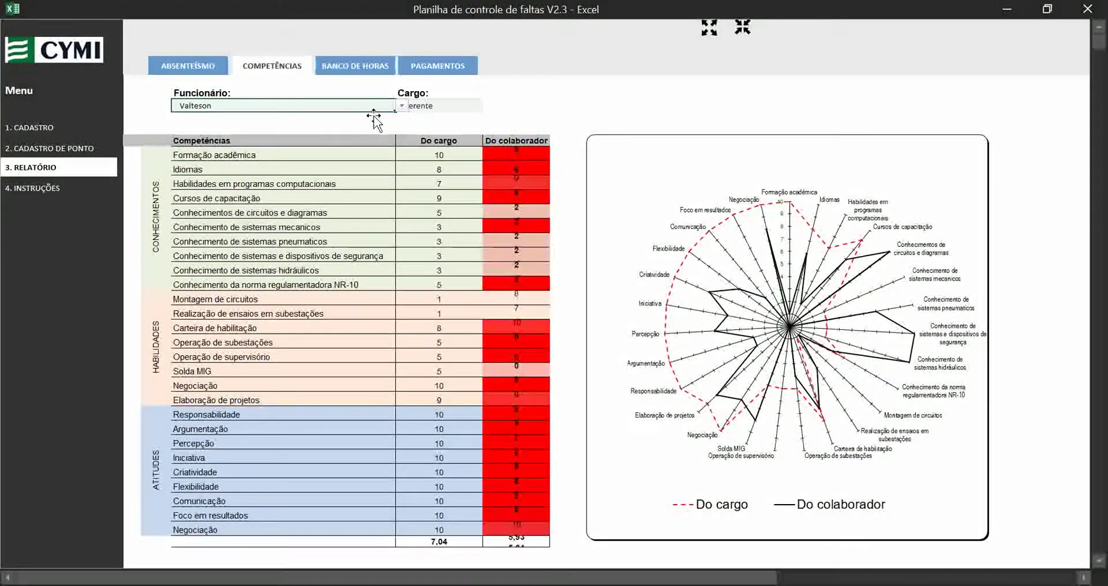
pyautogui.click(438, 156)
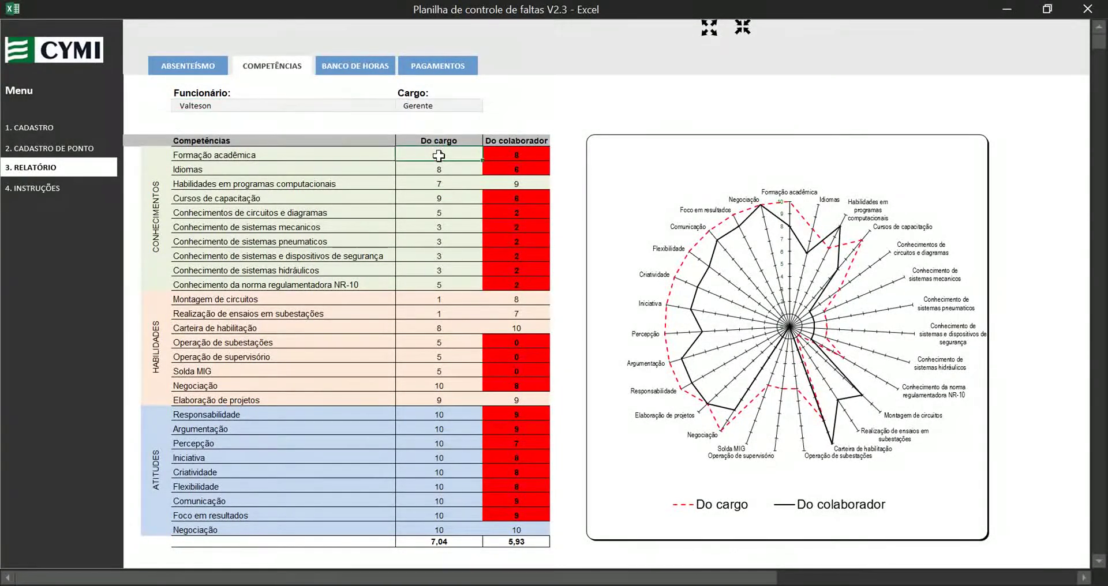
pyautogui.click(494, 156)
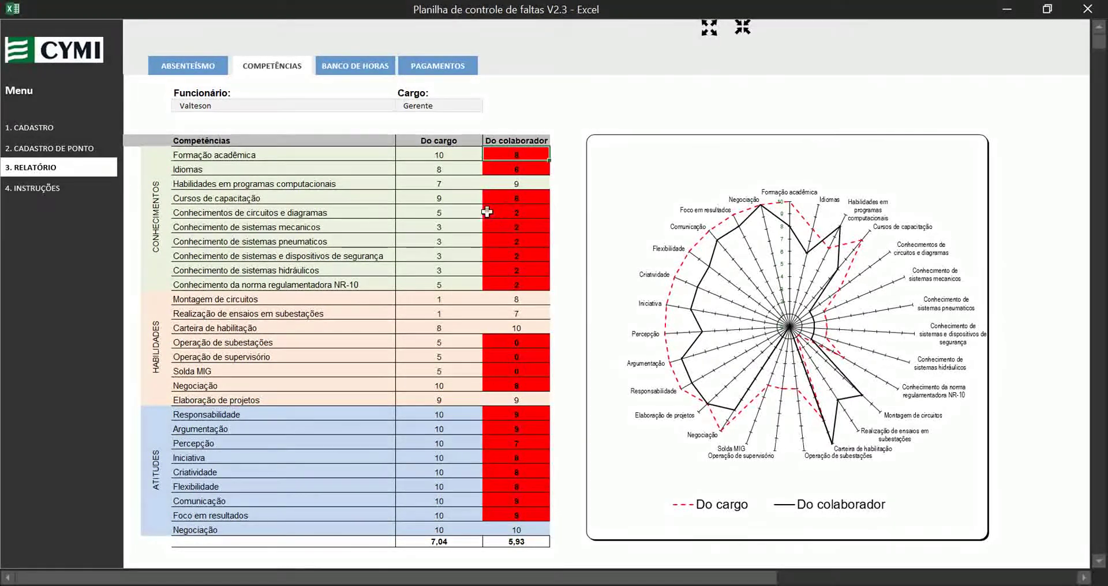
# Review the red below-requirement scores and the radar chart's Do cargo series.
pyautogui.click(503, 203)
pyautogui.moveTo(505, 206); pyautogui.dragTo(508, 284)
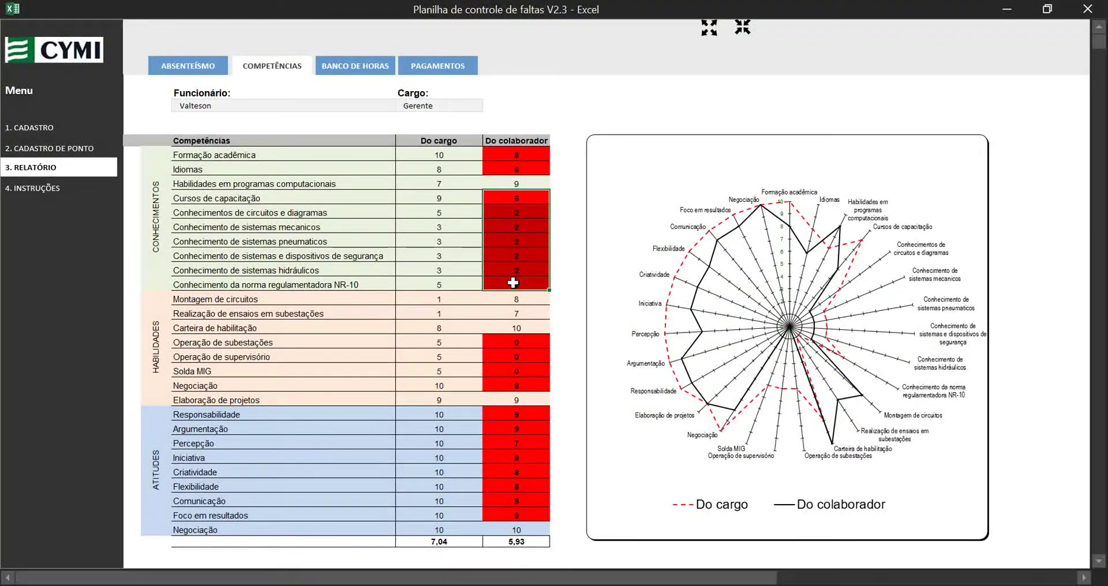
pyautogui.moveTo(505, 339); pyautogui.dragTo(509, 381)
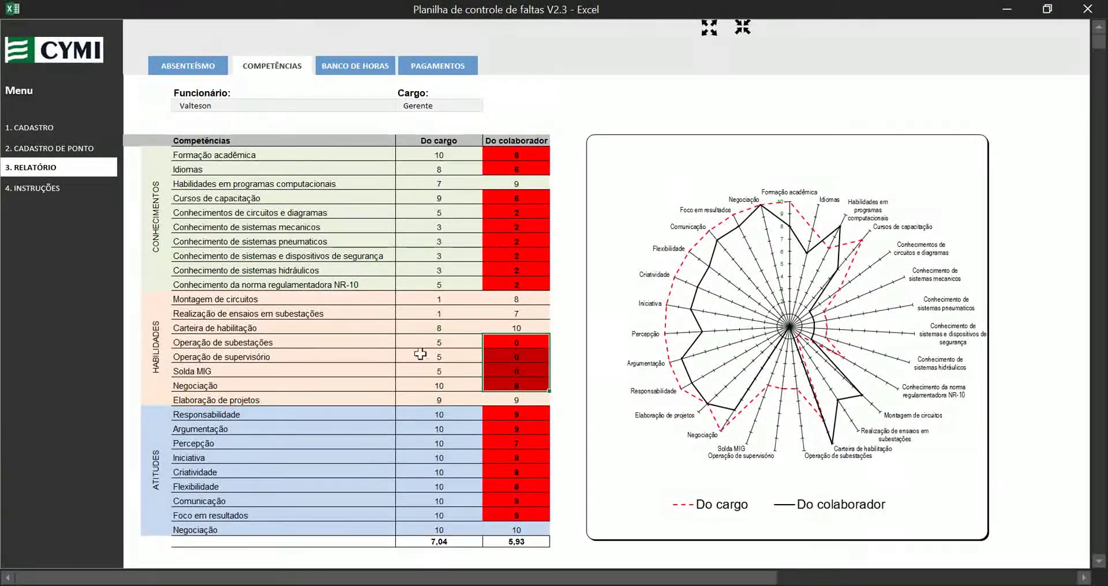
pyautogui.click(419, 410)
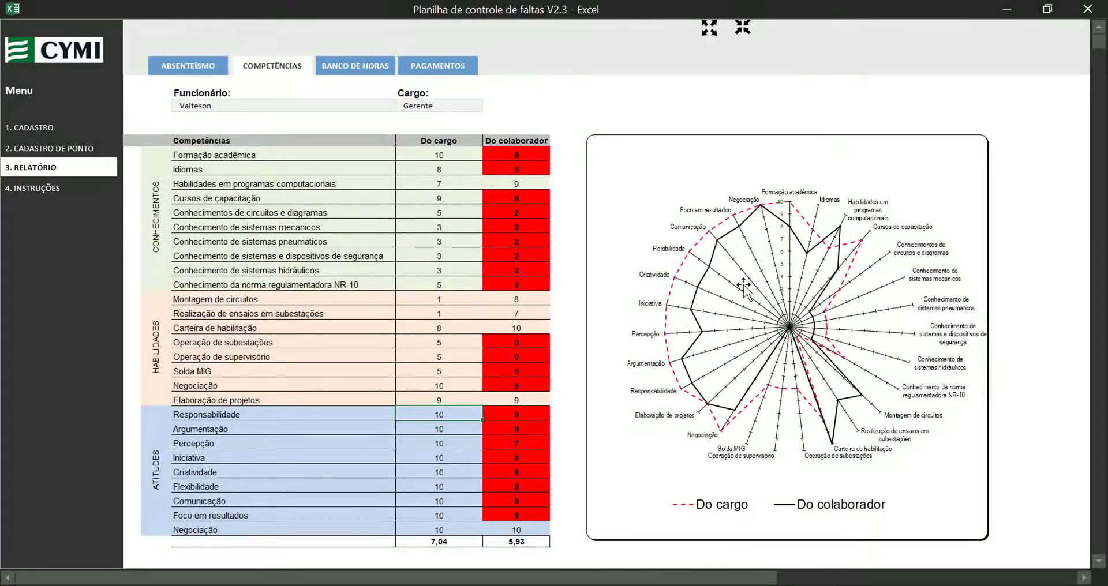
pyautogui.click(697, 344)
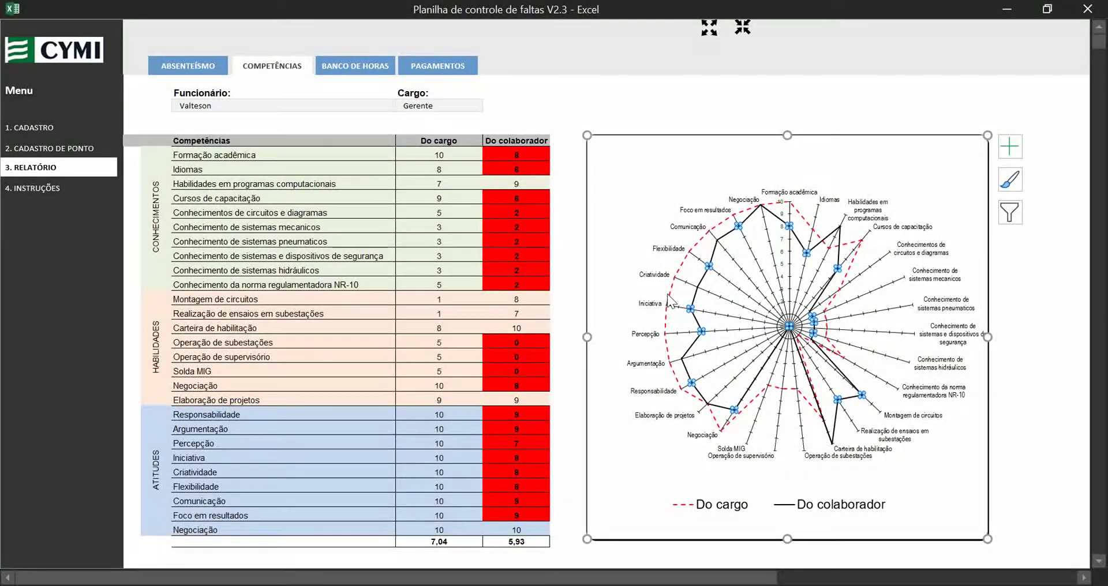
pyautogui.click(666, 346)
pyautogui.click(326, 212)
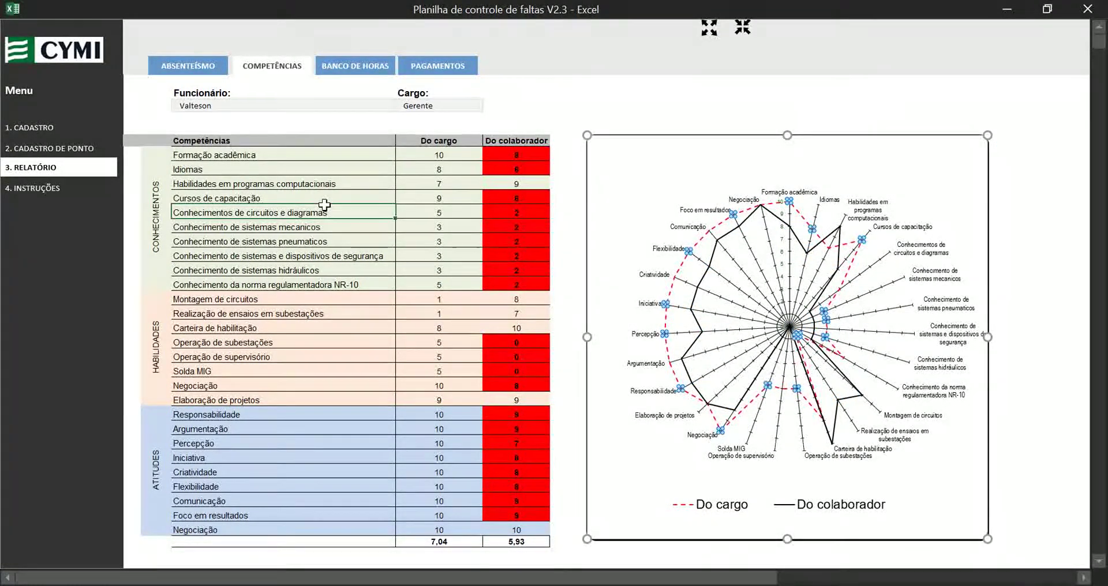
pyautogui.click(340, 62)
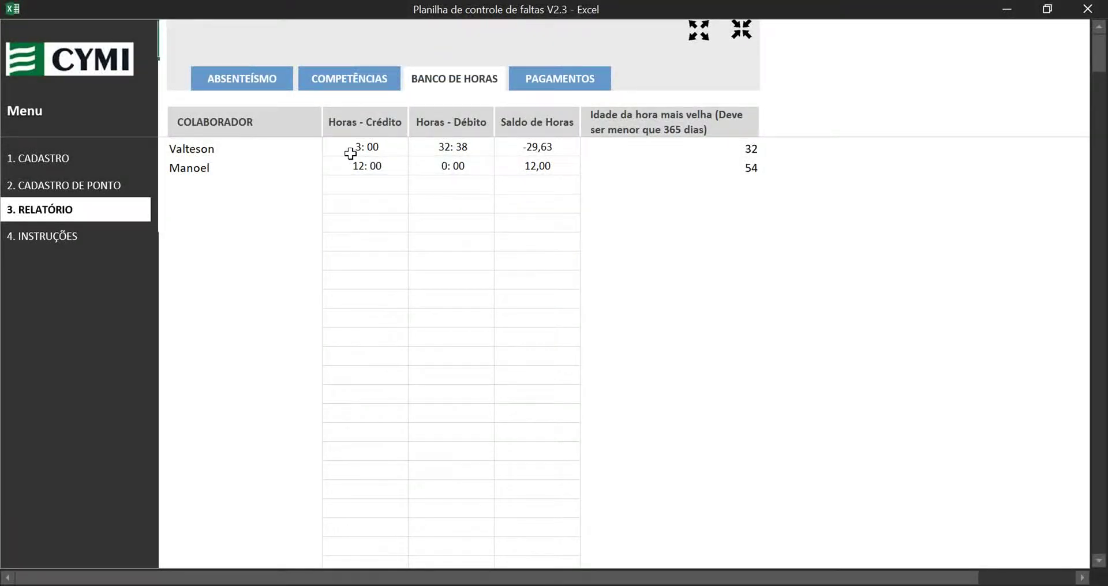
# Check the first employee's hour bank (3:00 credit, 32:38 debit, -29,63 balance, 32 days), then go to PAGAMENTOS.
pyautogui.click(350, 154)
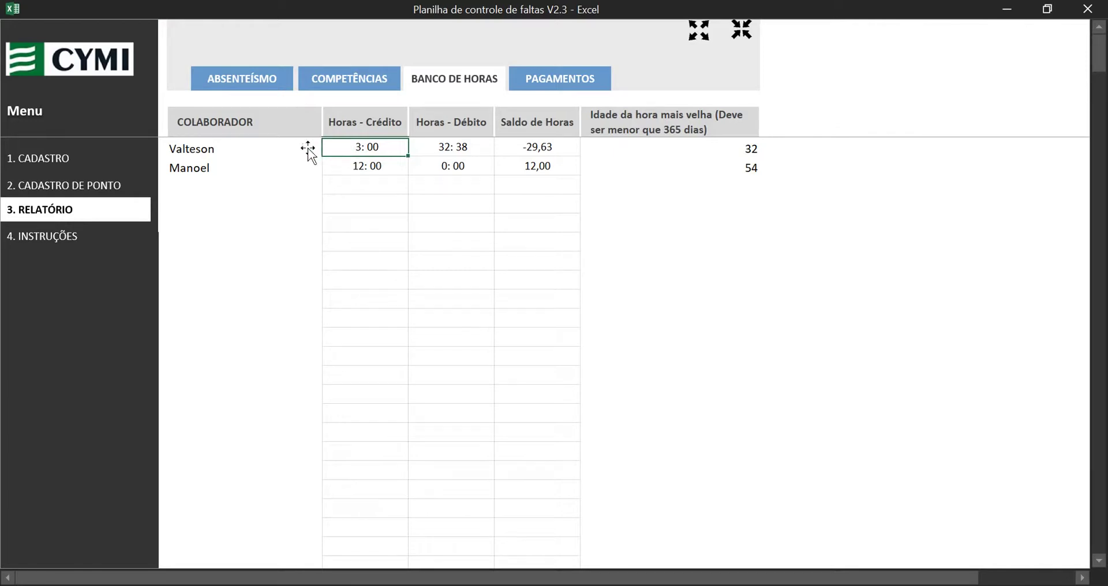
pyautogui.click(247, 148)
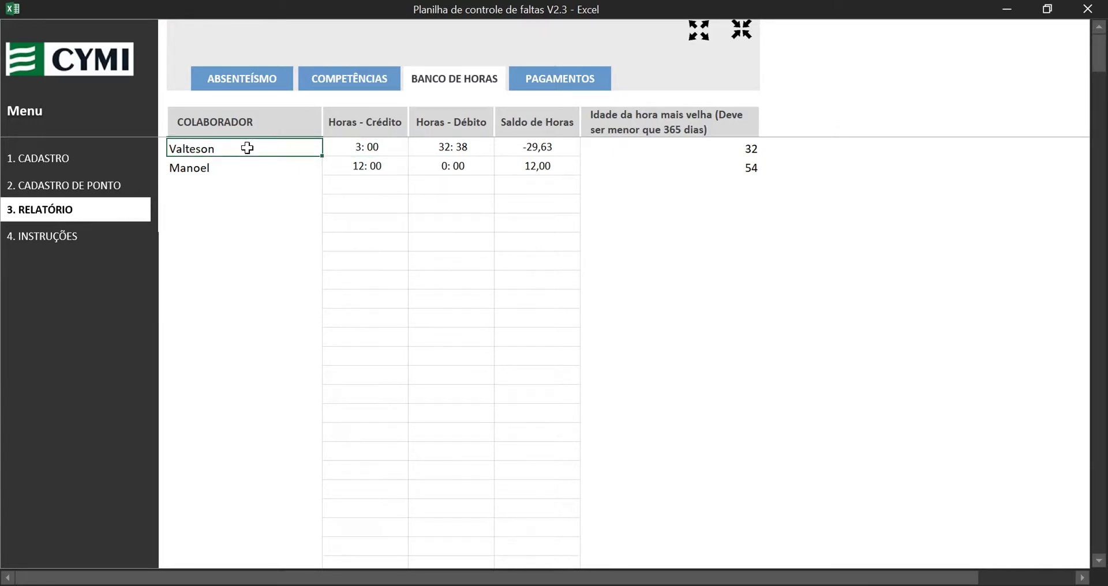
pyautogui.click(339, 151)
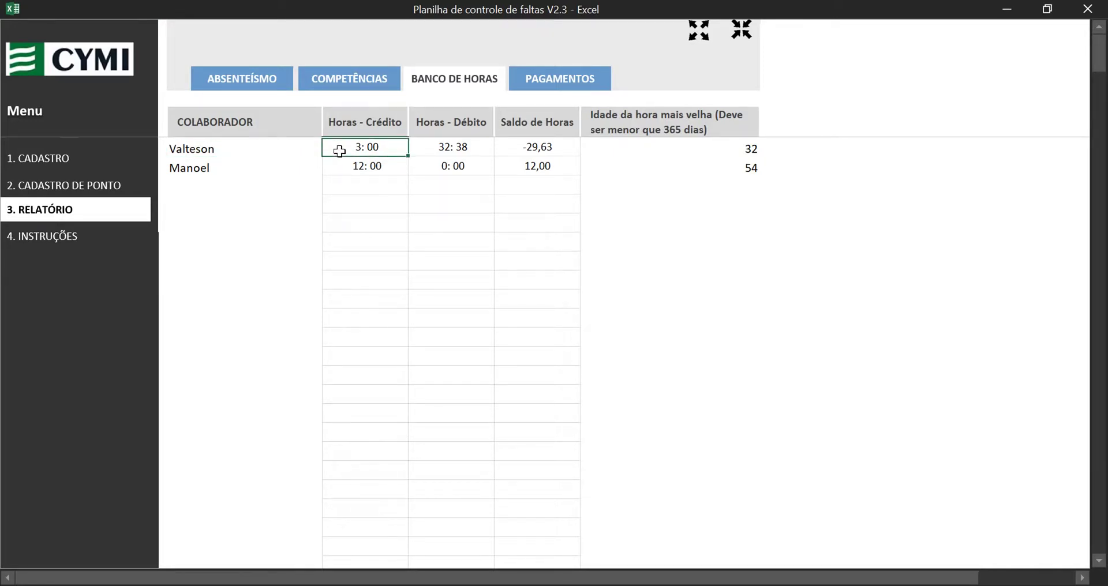
pyautogui.click(426, 146)
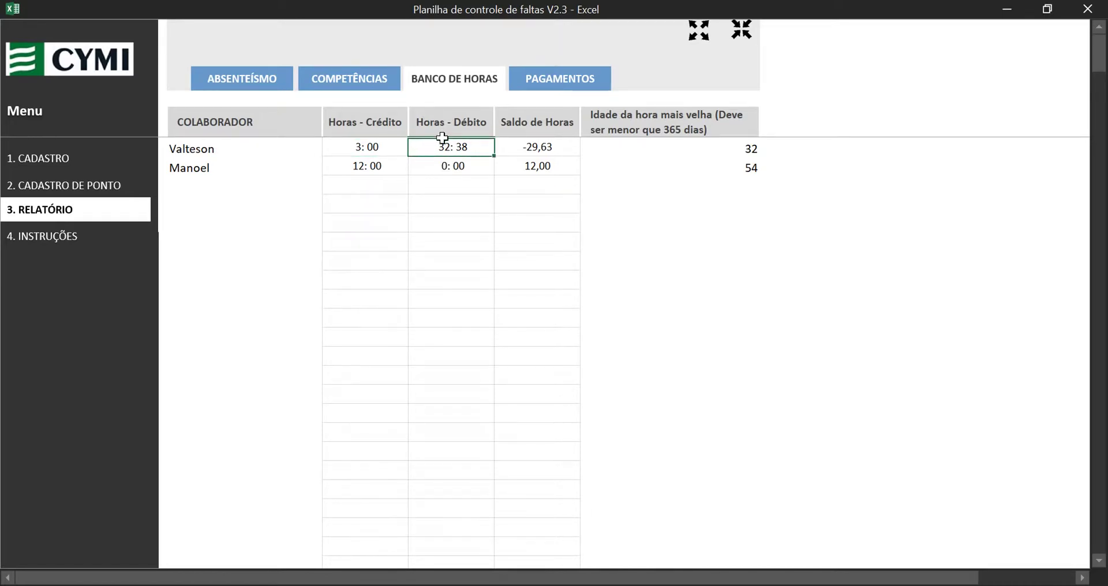
pyautogui.press('Right')
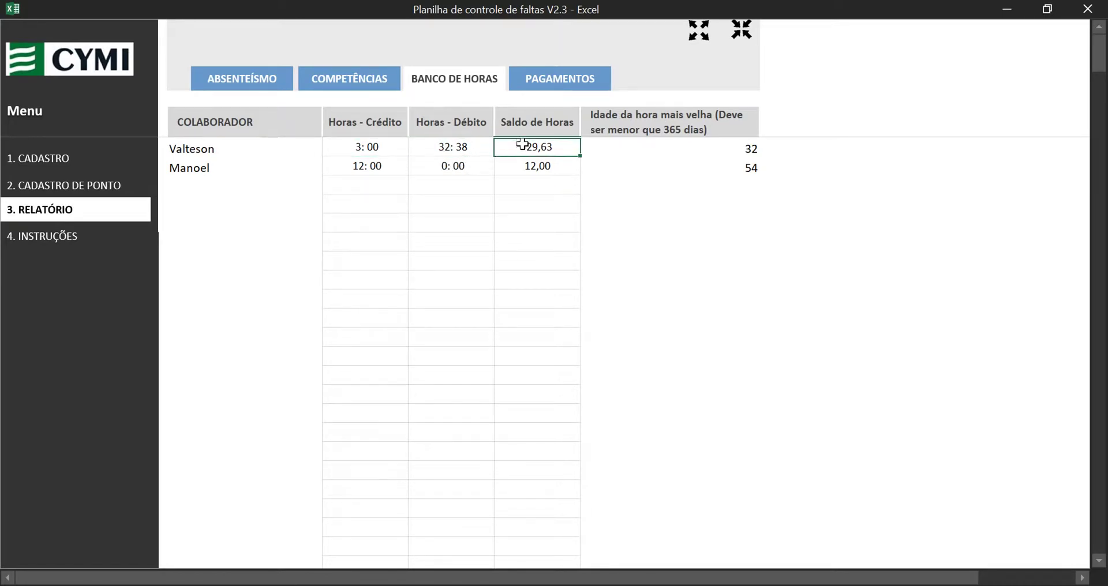
pyautogui.click(617, 152)
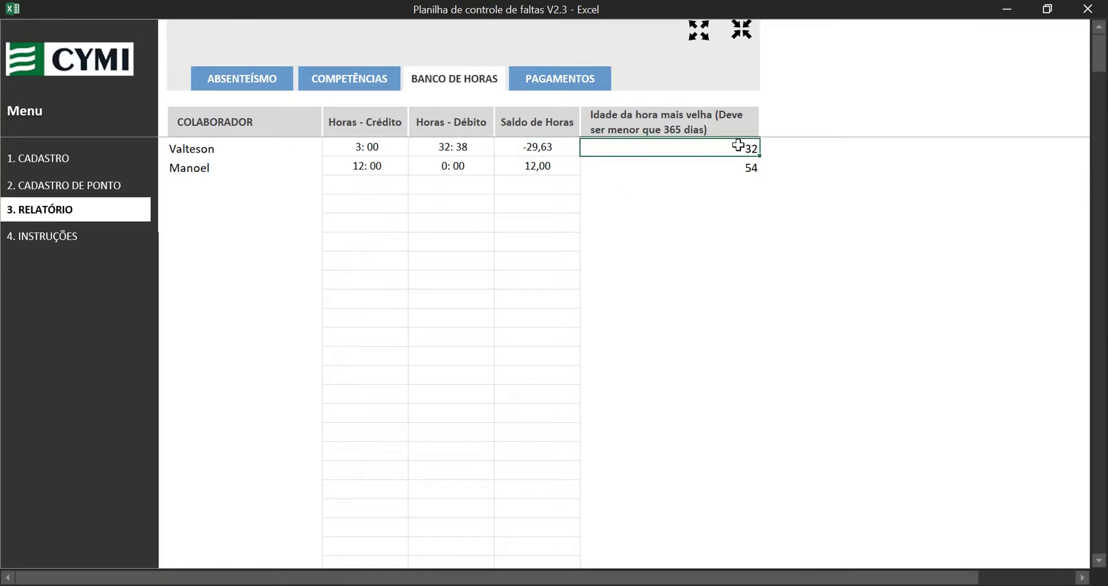
pyautogui.click(535, 78)
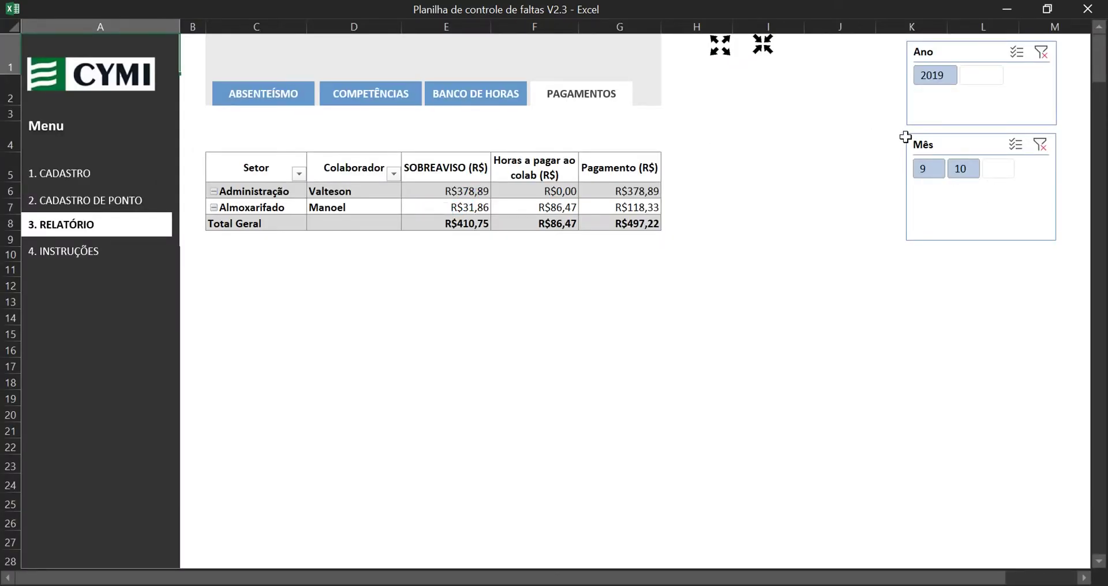
# Toggle month 10 in the Mês slicer, clear the year and month filters, and return to full-screen view.
pyautogui.click(972, 173)
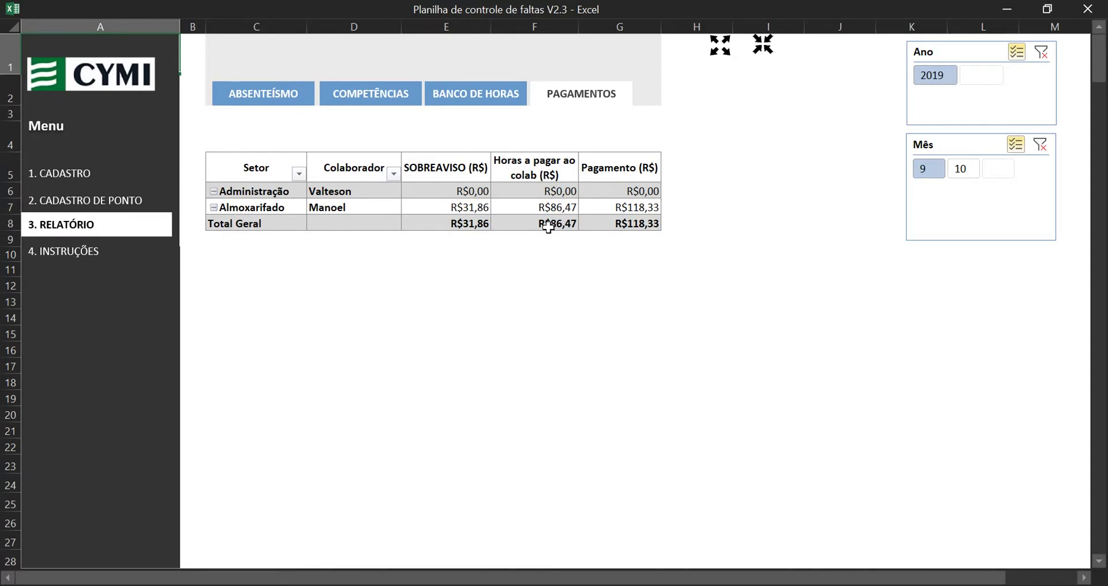
pyautogui.click(959, 171)
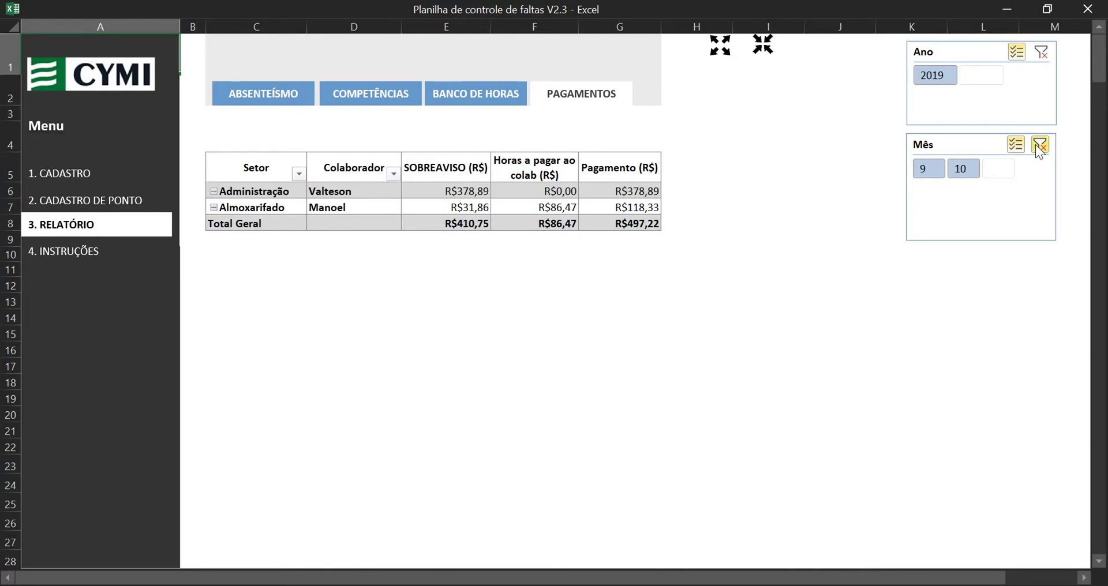
pyautogui.click(1043, 52)
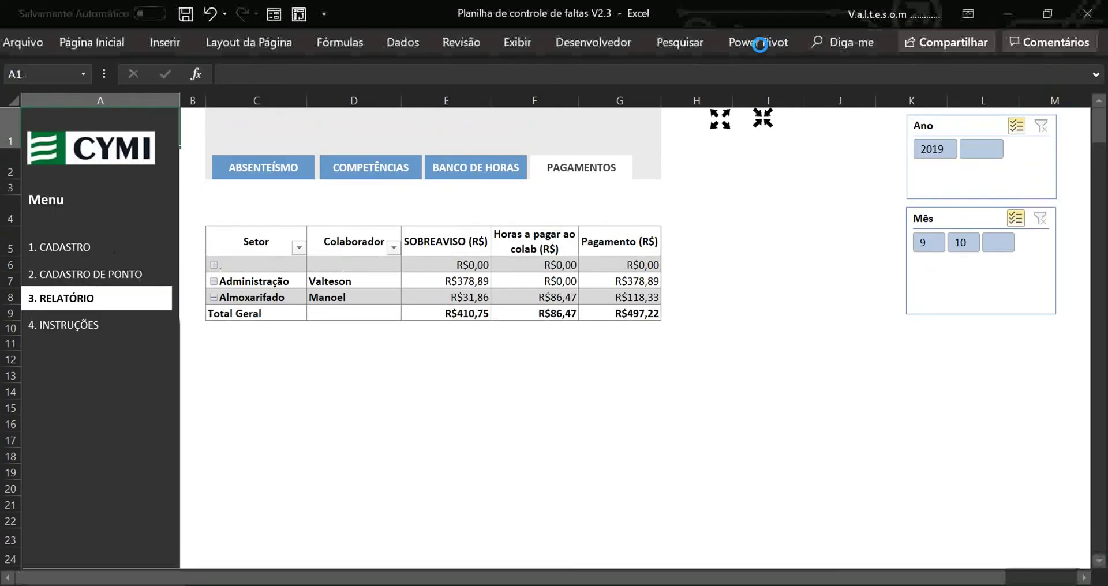
pyautogui.click(719, 120)
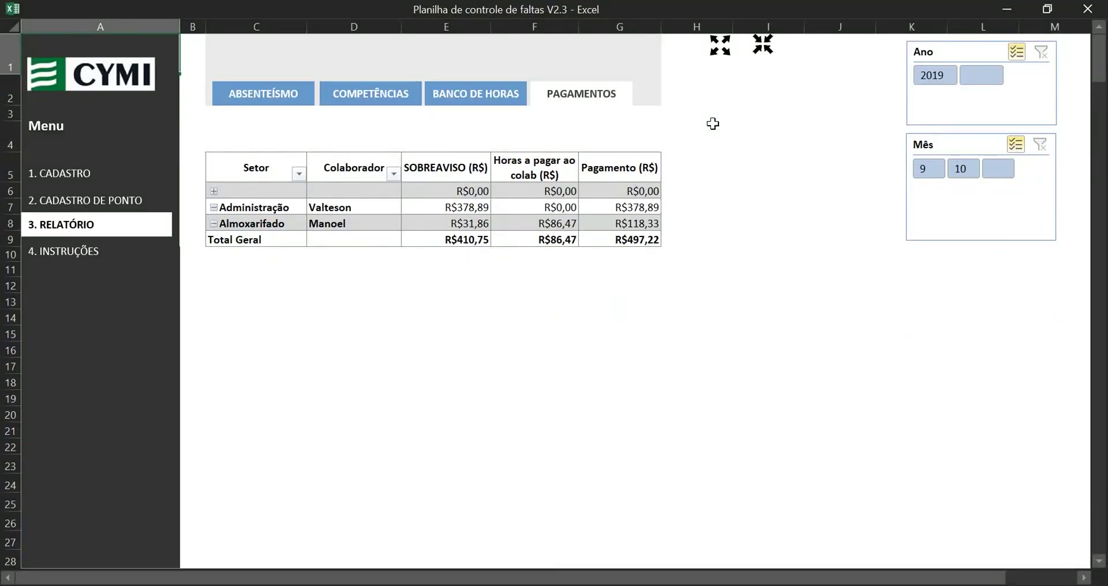